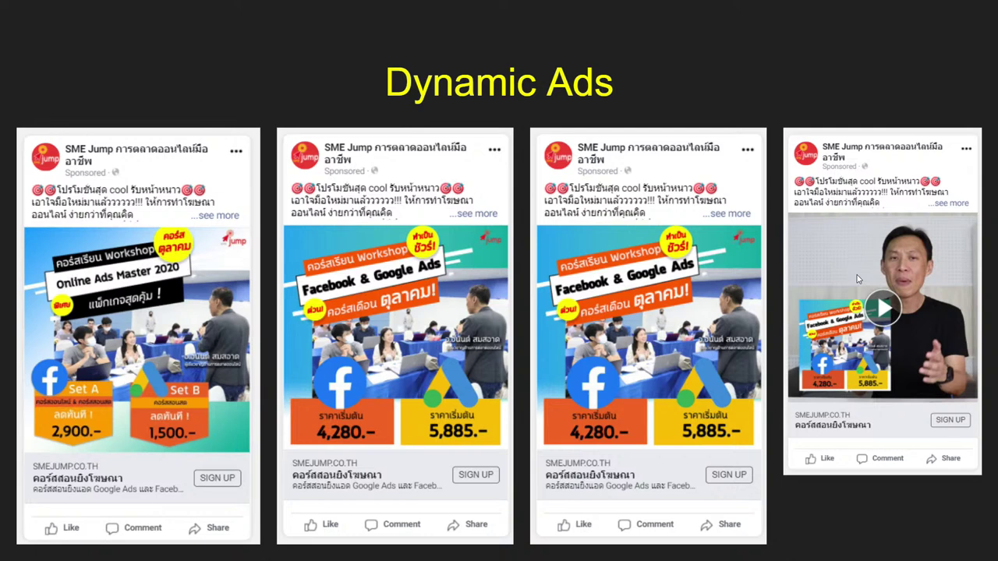
View the Dynamic Ads slide on primary text, headline and call to action, return to the ad examples slide and exit the slideshow.
left_click(832, 268)
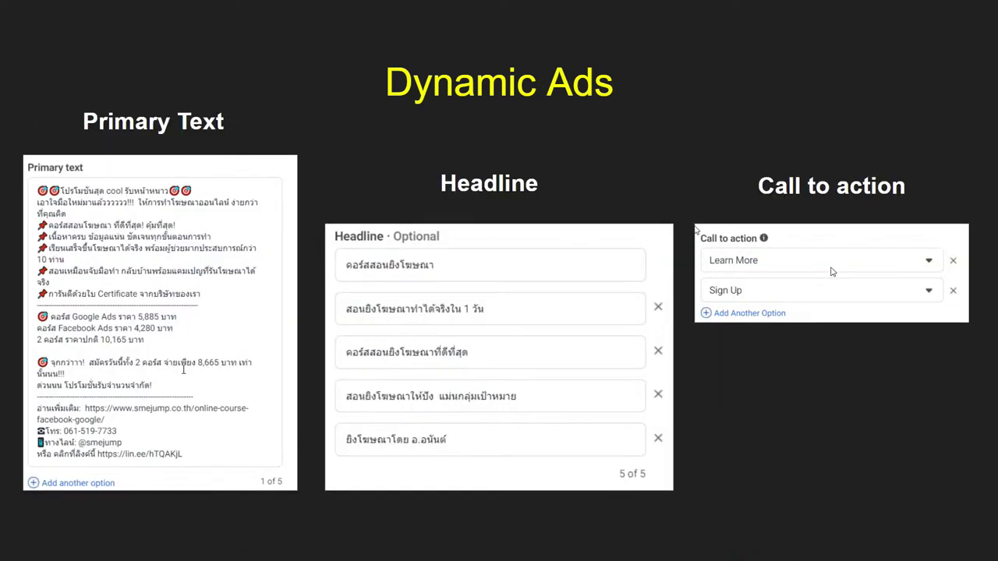
key("Left")
key("Escape")
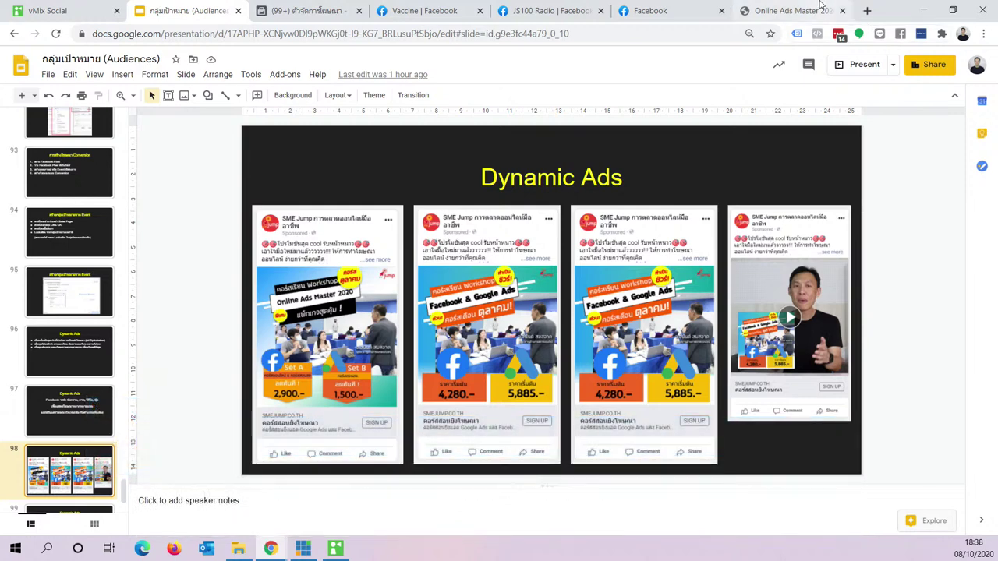
Switch to Facebook Ads Manager and open the ad ภาพคอร์สสอนสด for editing, in ad set Google Adwords of campaign Conversion คอร์สสอนสด.
left_click(311, 11)
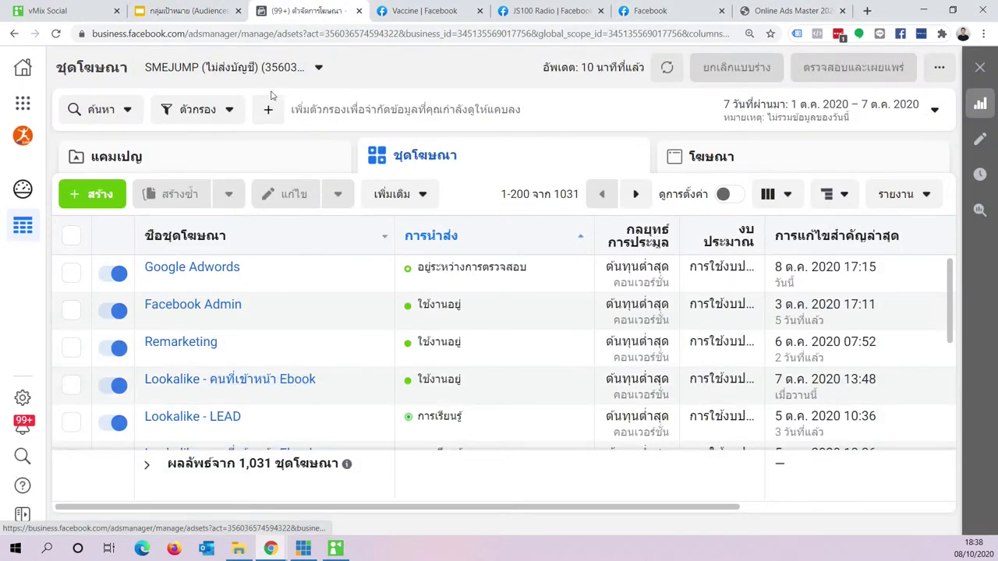
left_click(284, 163)
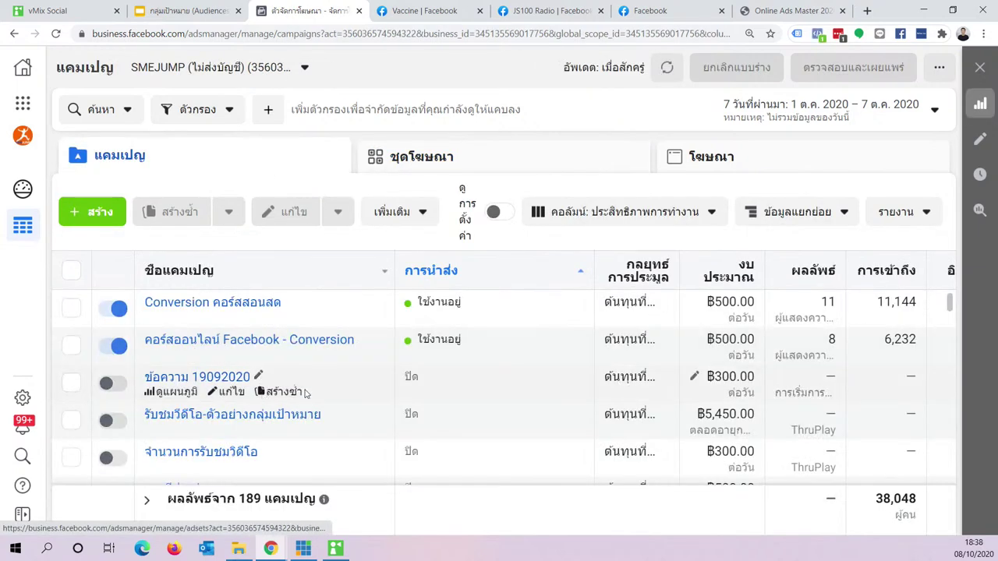
left_click(238, 306)
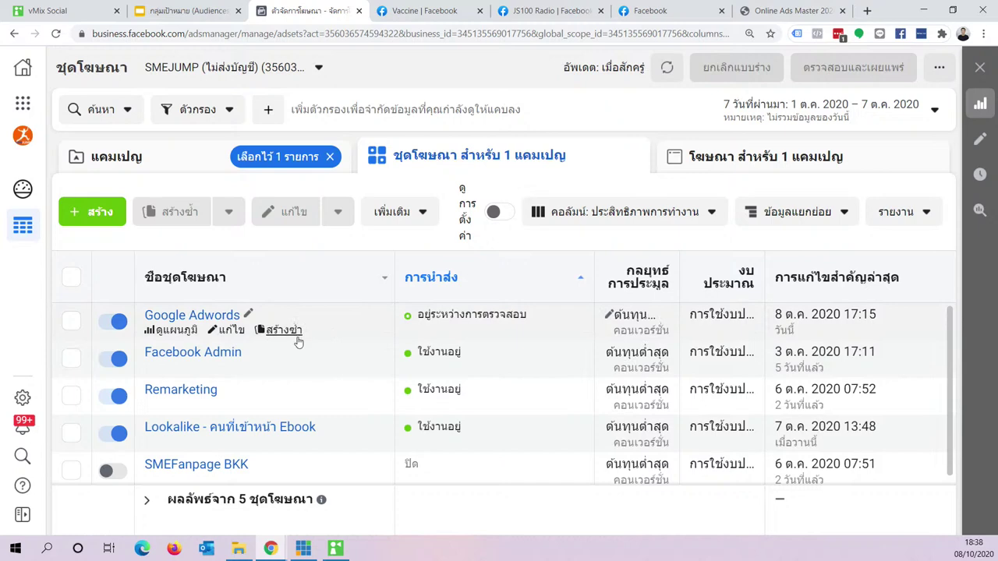
left_click(195, 316)
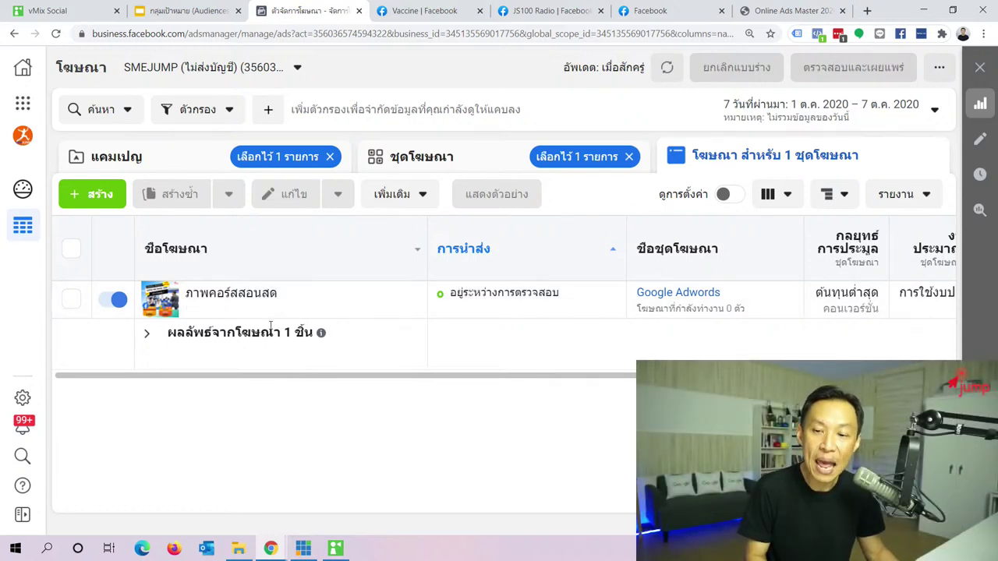
mouse_move(272, 308)
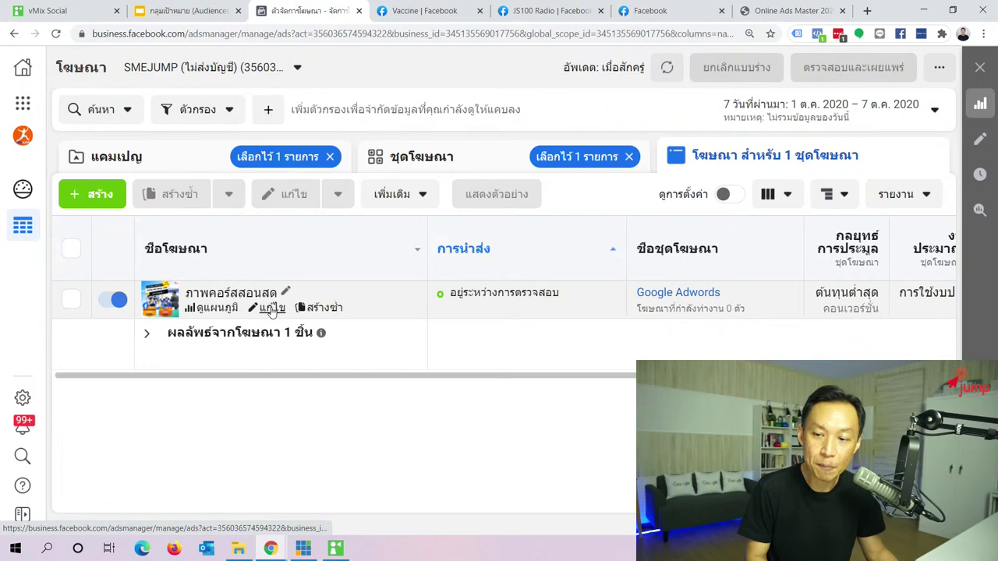
left_click(272, 309)
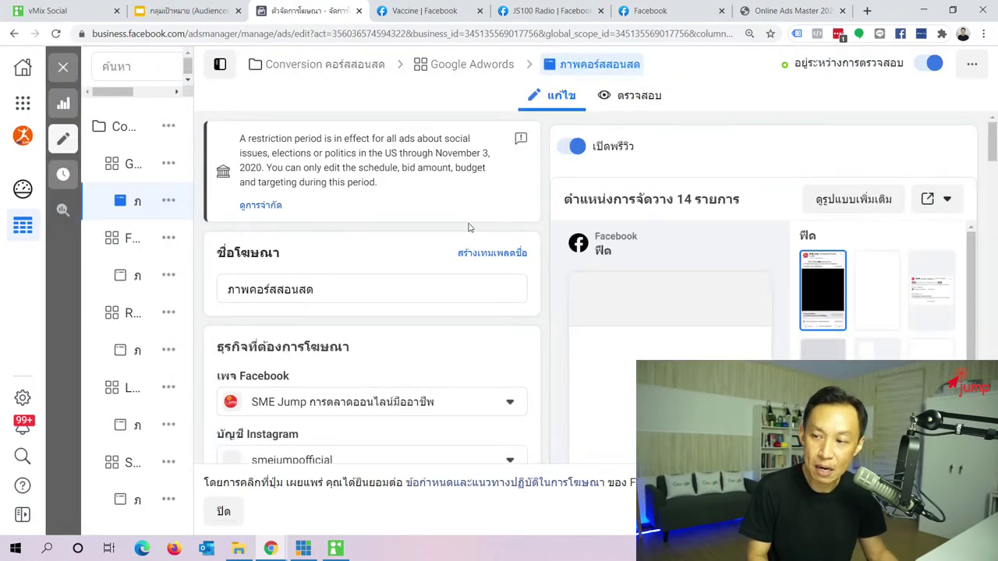
Examine the images and the video used as the ad's dynamic creative media.
scroll(468, 227, "down", 3)
scroll(456, 219, "down", 6)
scroll(453, 224, "down", 3)
scroll(436, 230, "up", 2)
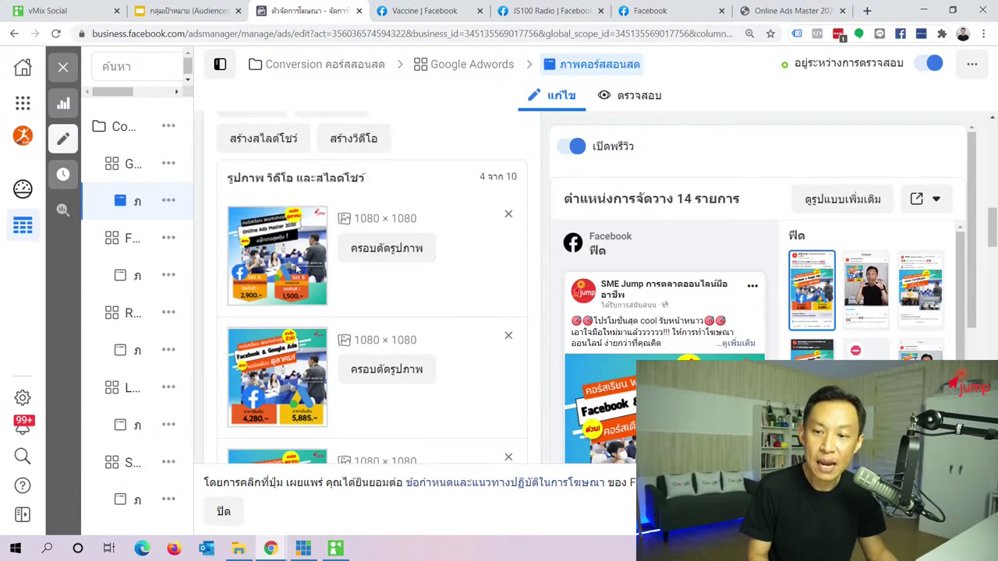
scroll(296, 267, "down", 1)
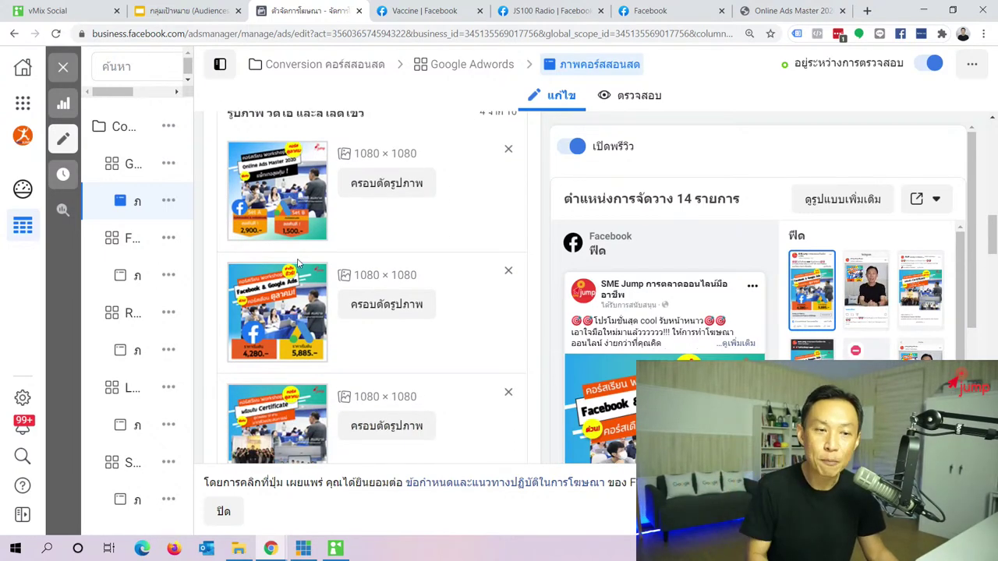
scroll(296, 264, "down", 3)
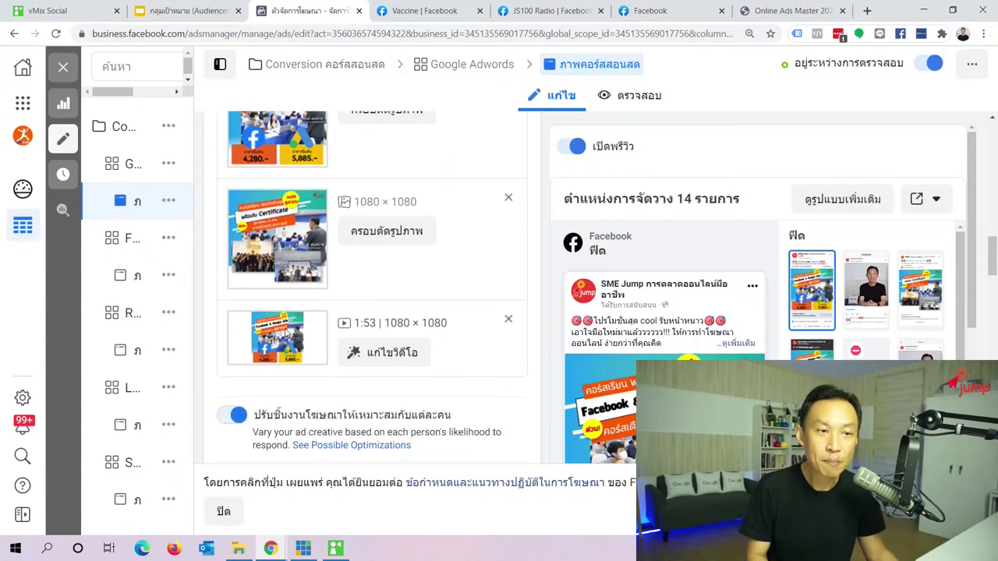
Enlarge the page to 150% and examine the ad's primary text, its preview and its option counter.
scroll(476, 270, "down", 4)
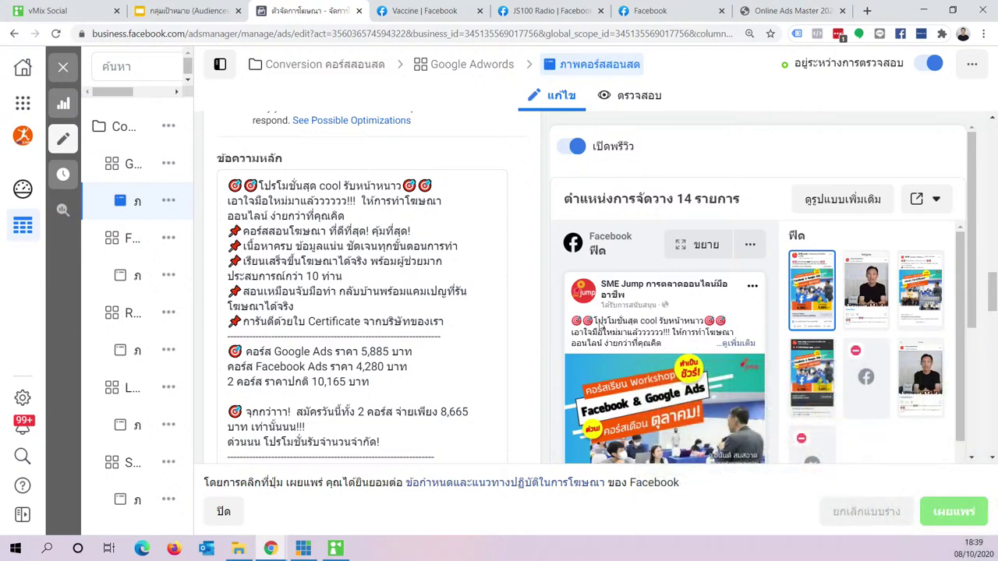
key("ctrl+plus")
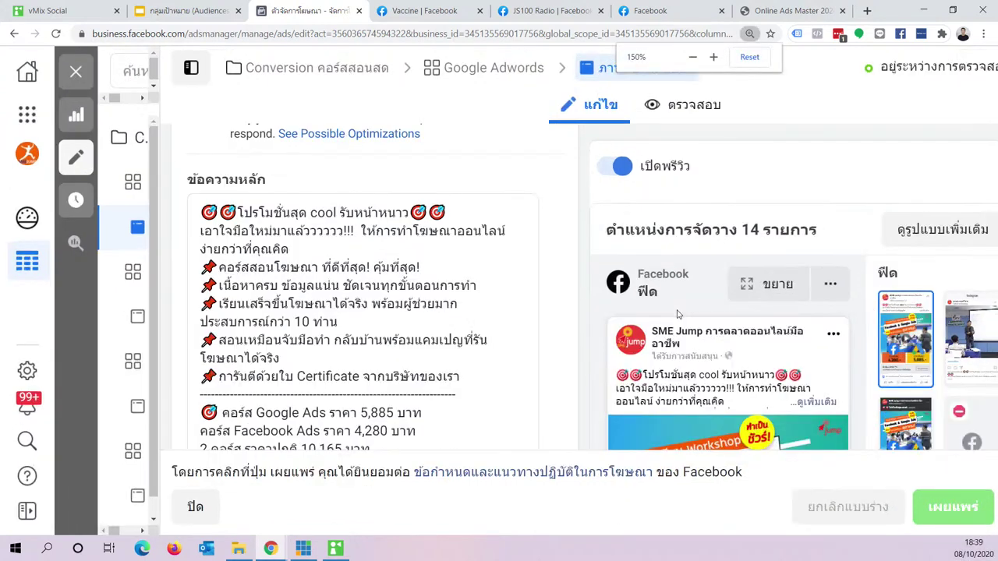
scroll(678, 273, "down", 3)
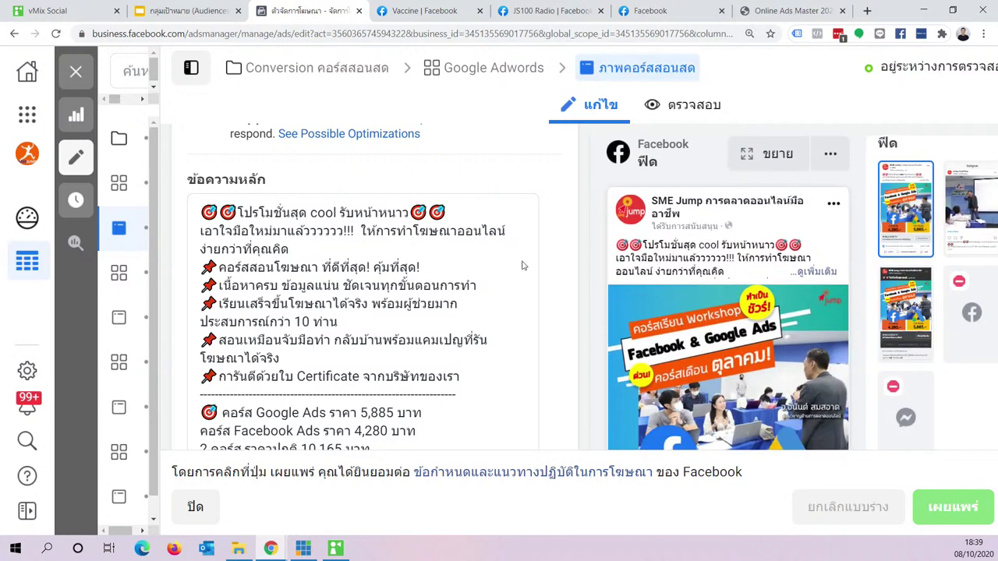
scroll(366, 268, "down", 3)
scroll(367, 267, "down", 2)
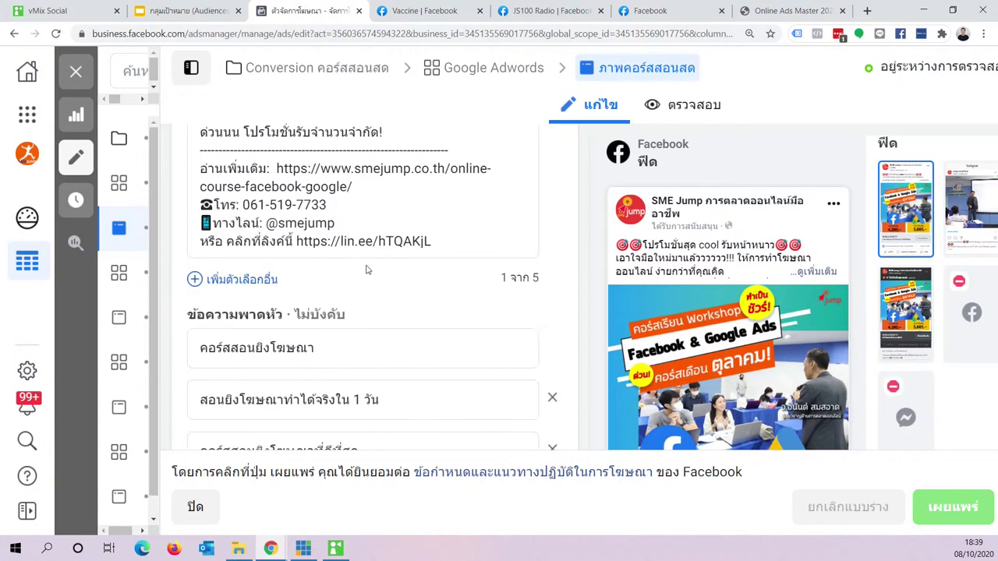
left_click_drag(499, 280, 540, 279)
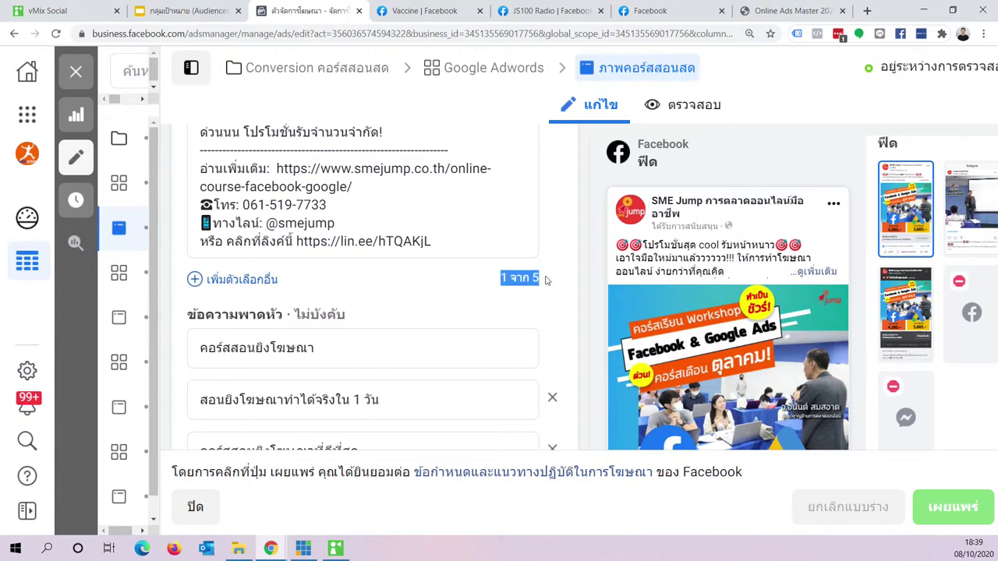
Add an empty extra option for the primary text and remove it again.
mouse_move(249, 290)
left_click(246, 281)
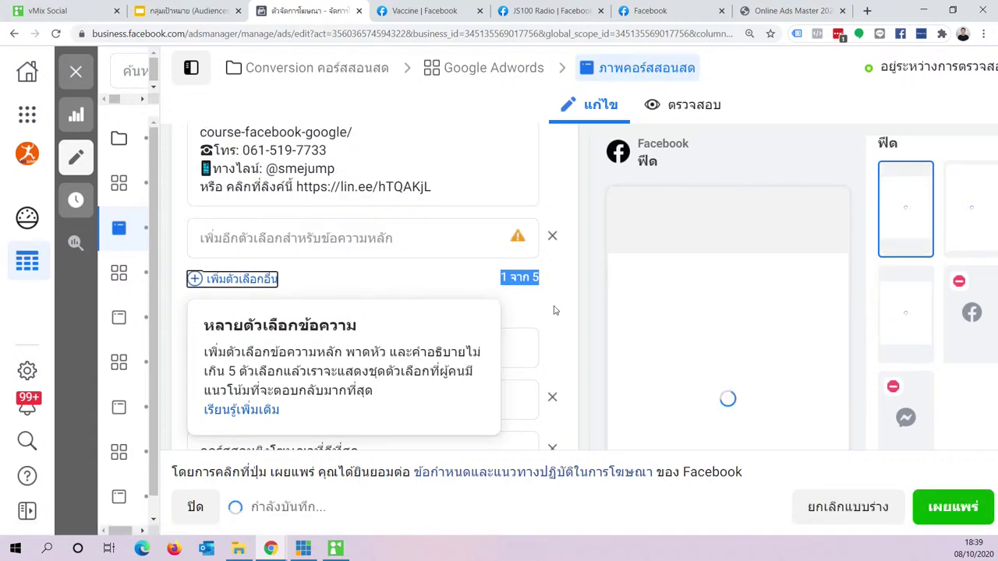
left_click(553, 237)
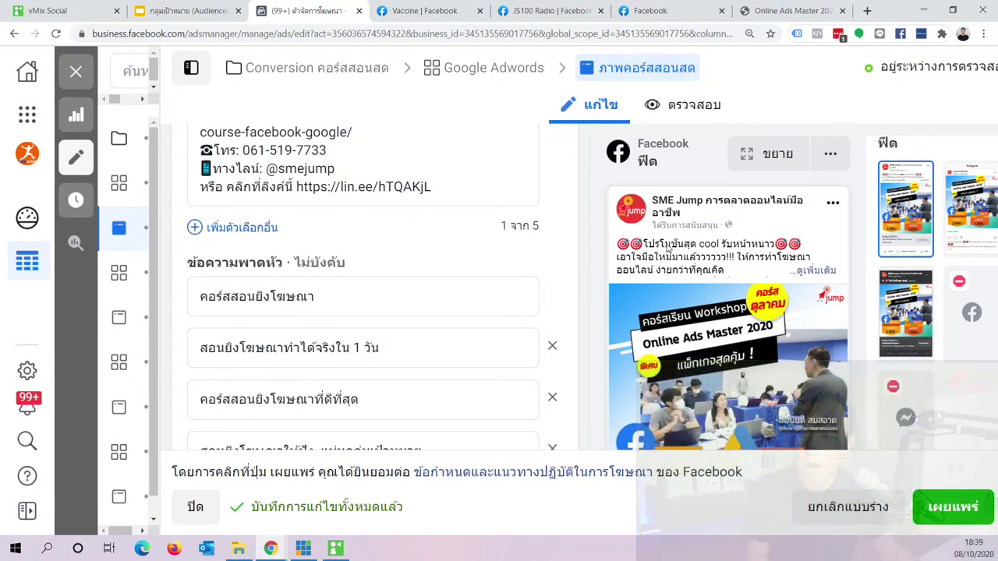
Examine the ad's headline options, description and website URL against the ad preview.
scroll(479, 236, "down", 1)
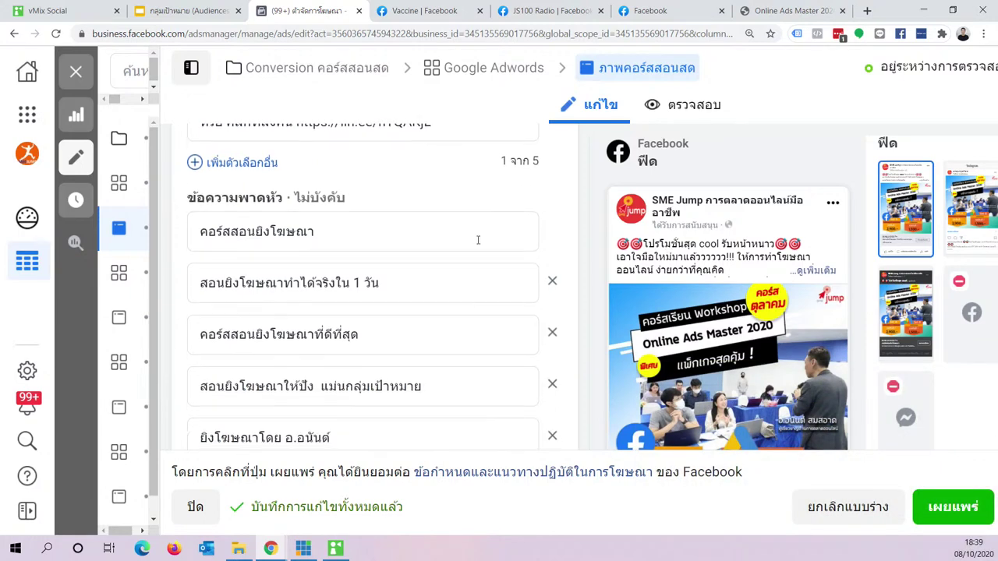
scroll(770, 269, "down", 3)
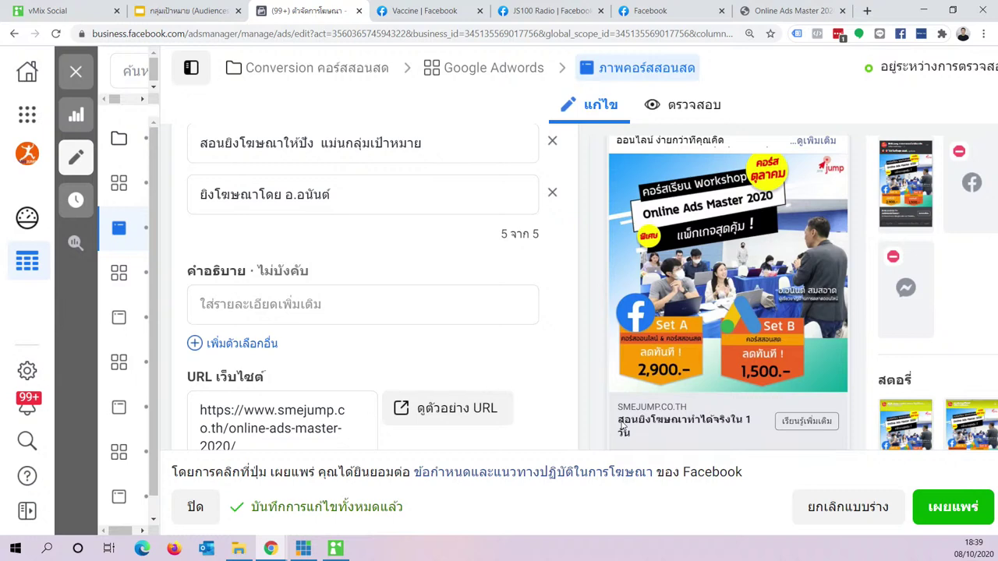
scroll(402, 286, "up", 5)
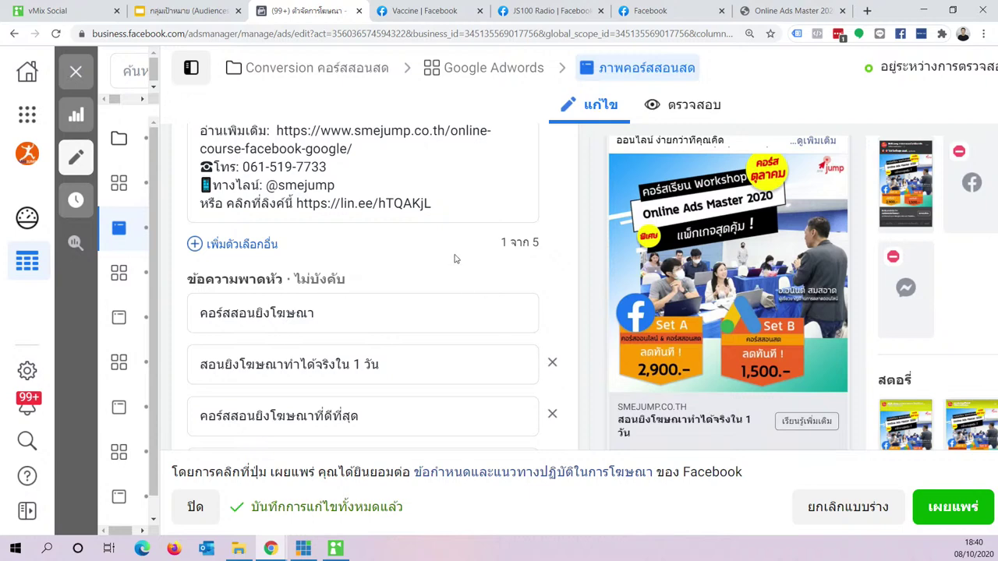
scroll(456, 253, "down", 2)
scroll(456, 254, "down", 8)
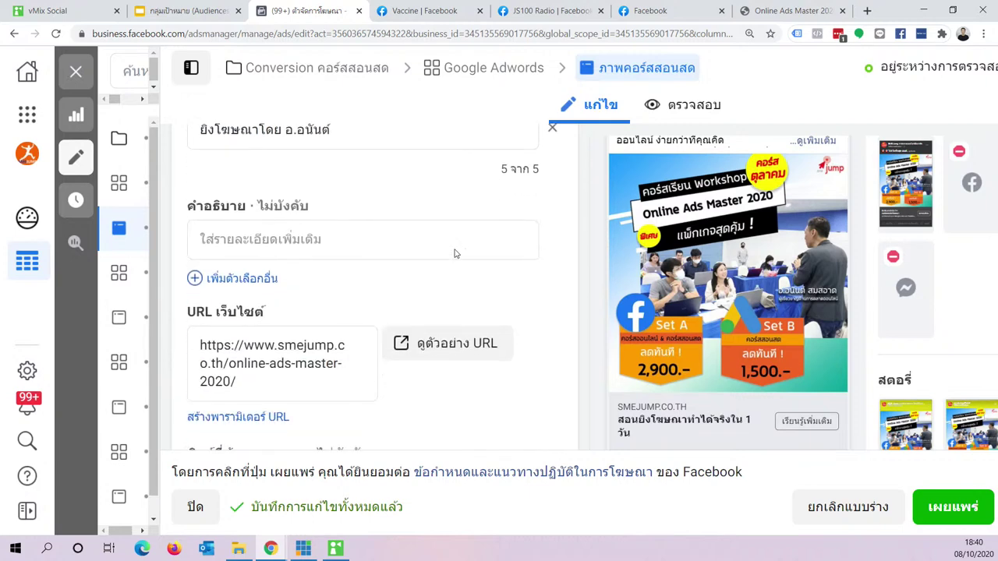
Add สมัครเลย as a third call-to-action option and check the other available choices.
scroll(454, 253, "down", 1)
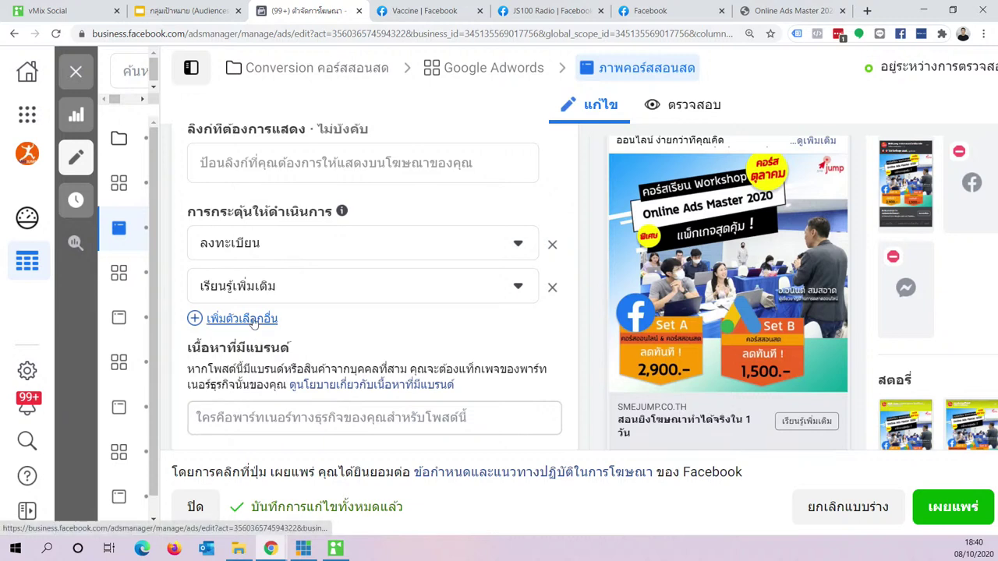
left_click(254, 323)
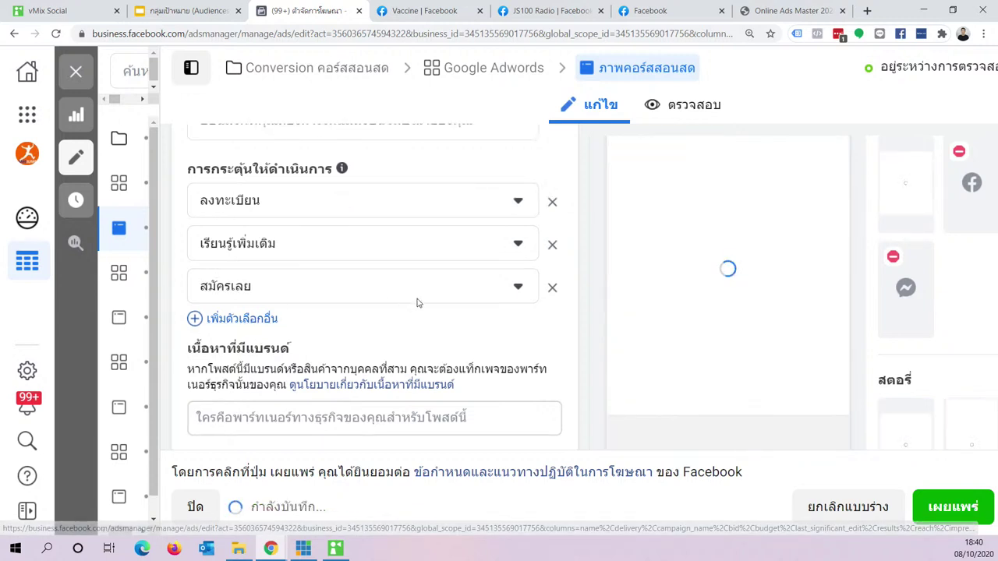
left_click(507, 290)
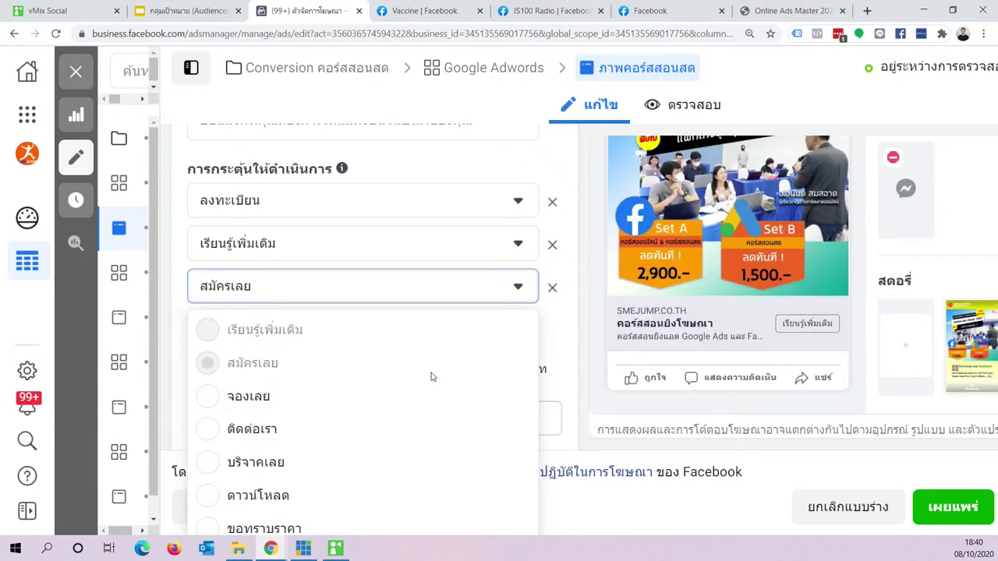
scroll(437, 385, "down", 2)
scroll(437, 386, "up", 2)
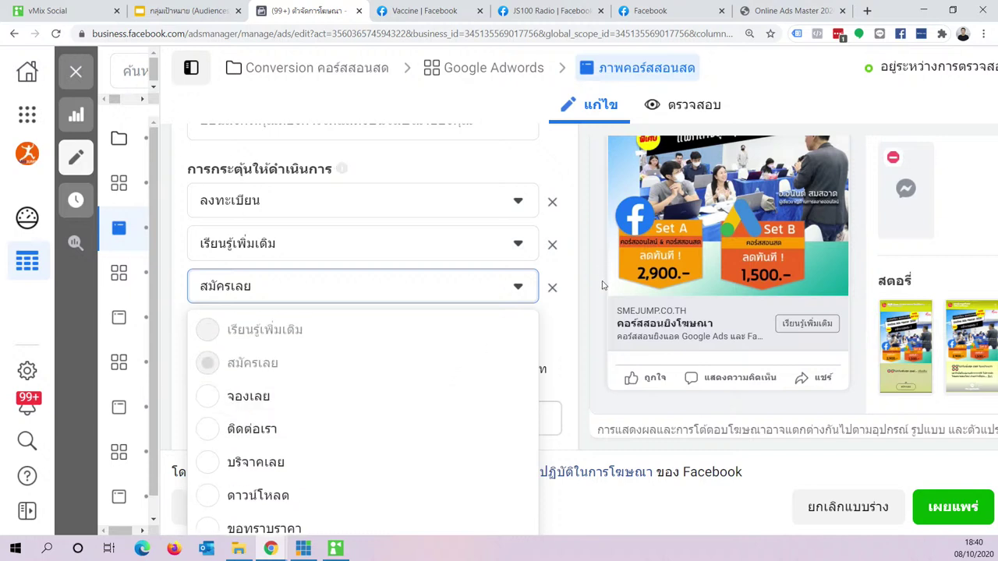
left_click(566, 301)
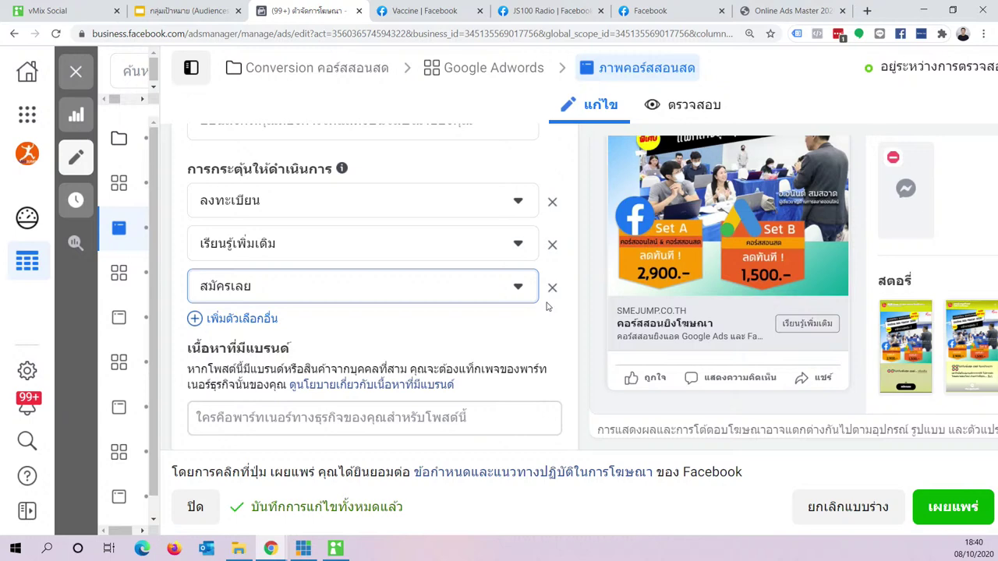
Review the ad's media, primary text and headline options again alongside the preview.
scroll(546, 306, "up", 15)
scroll(524, 297, "up", 10)
scroll(514, 296, "down", 2)
scroll(515, 297, "down", 2)
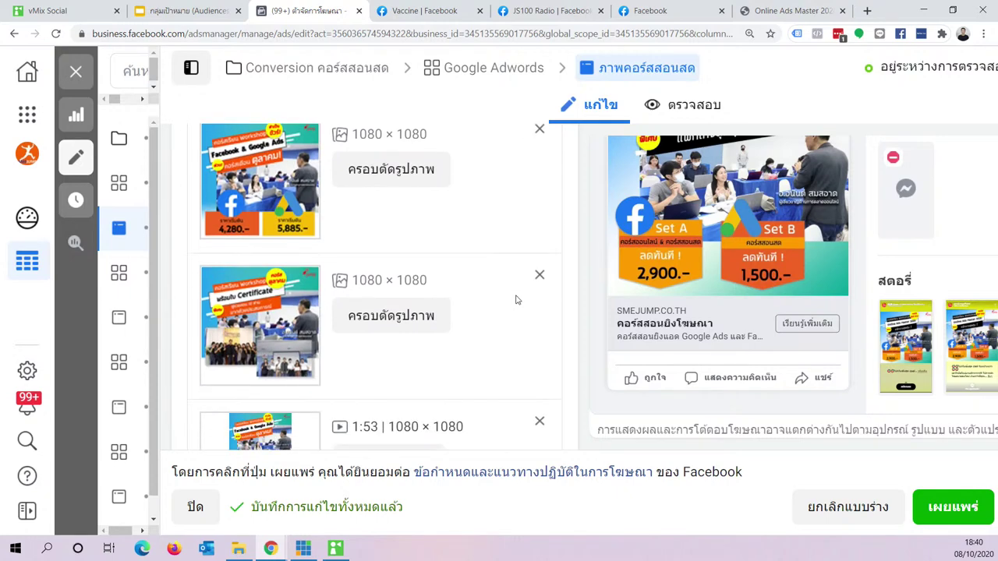
scroll(516, 300, "down", 6)
scroll(516, 293, "down", 3)
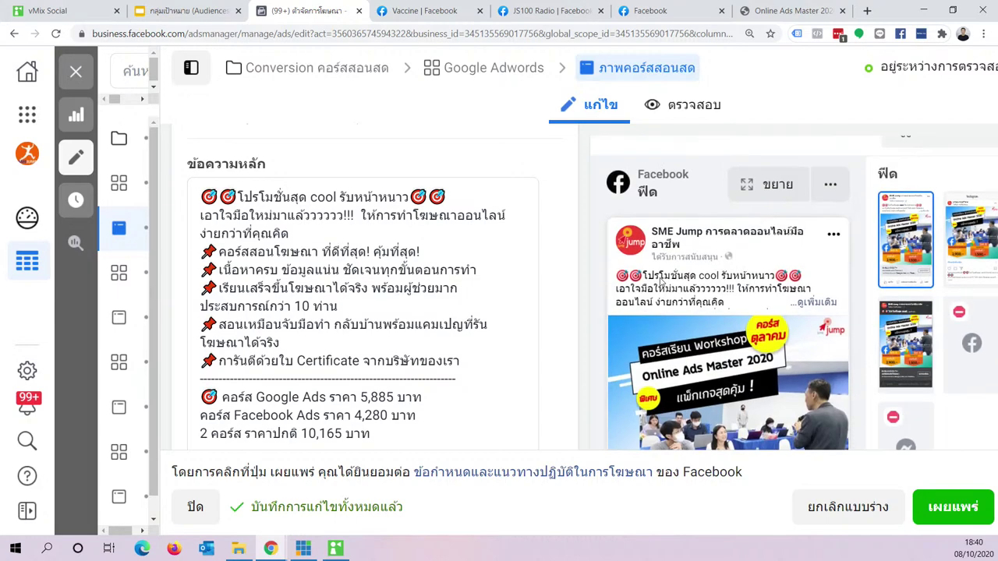
scroll(663, 290, "up", 3)
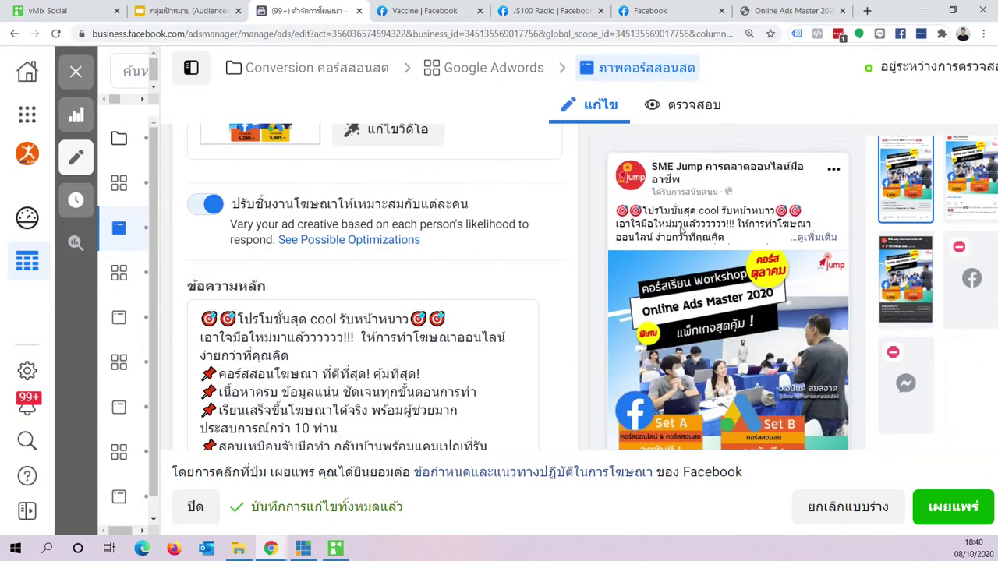
scroll(558, 252, "down", 10)
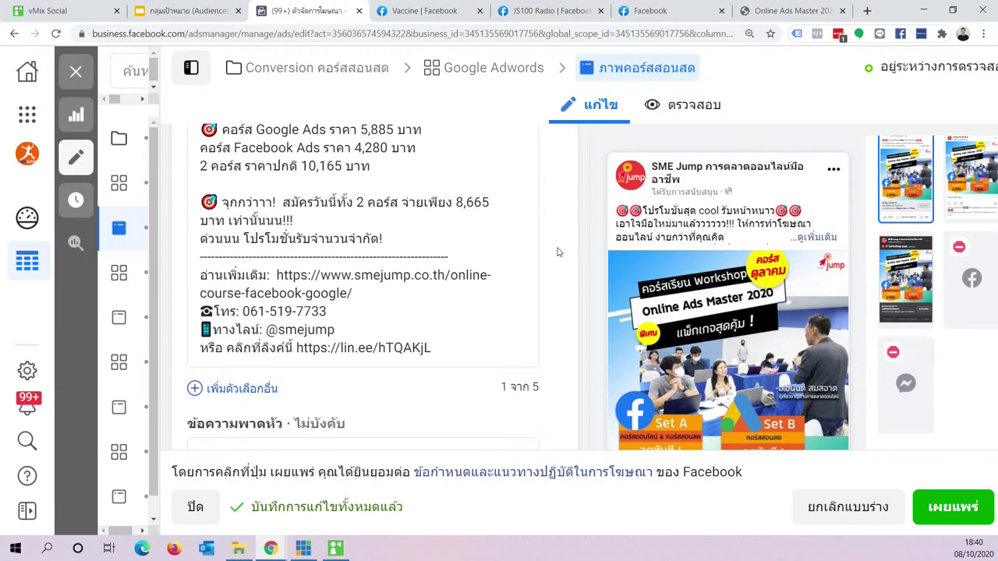
scroll(791, 301, "down", 3)
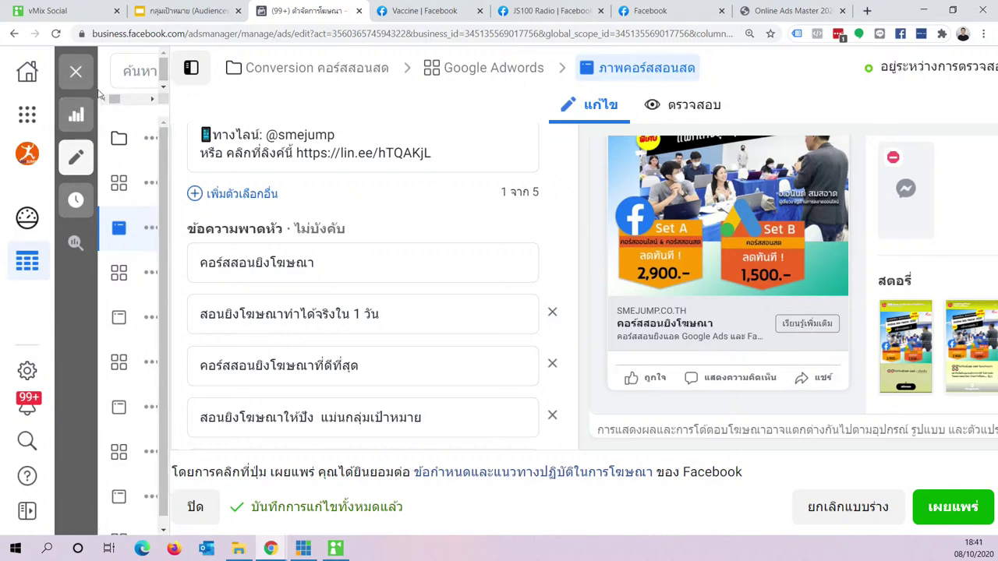
Close the ad editor without publishing and discard the draft changes to the ad.
left_click(75, 72)
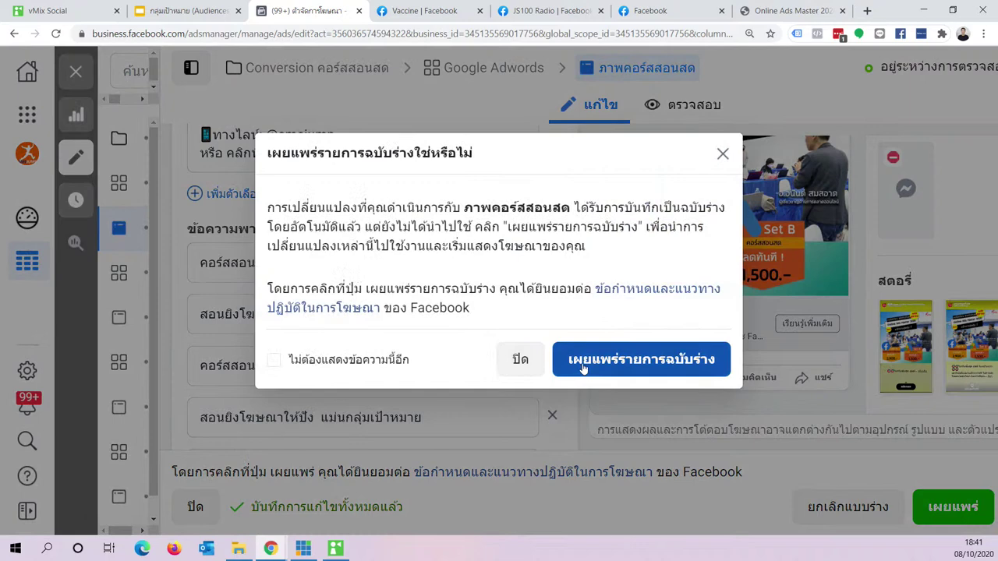
left_click(519, 360)
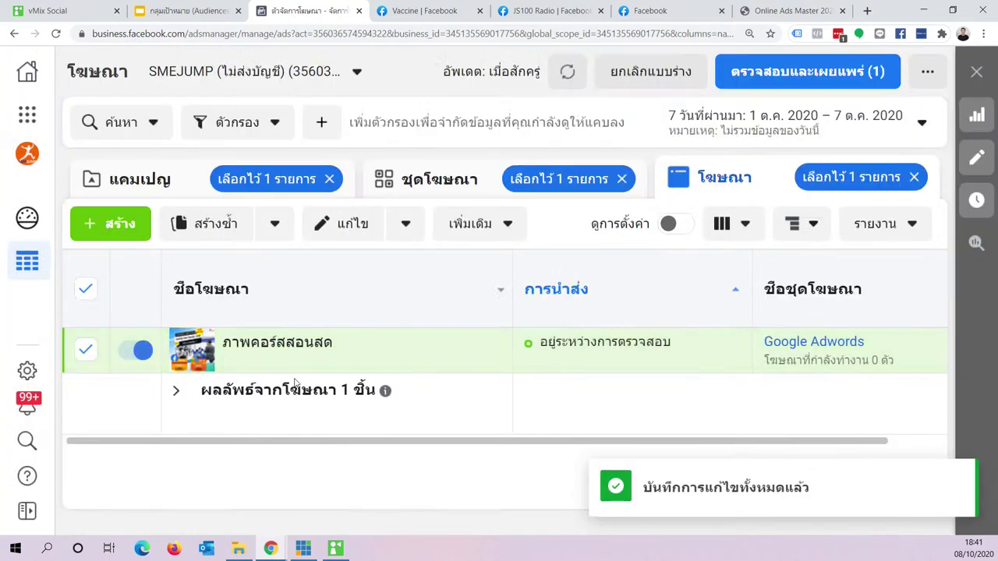
left_click(666, 72)
left_click(675, 307)
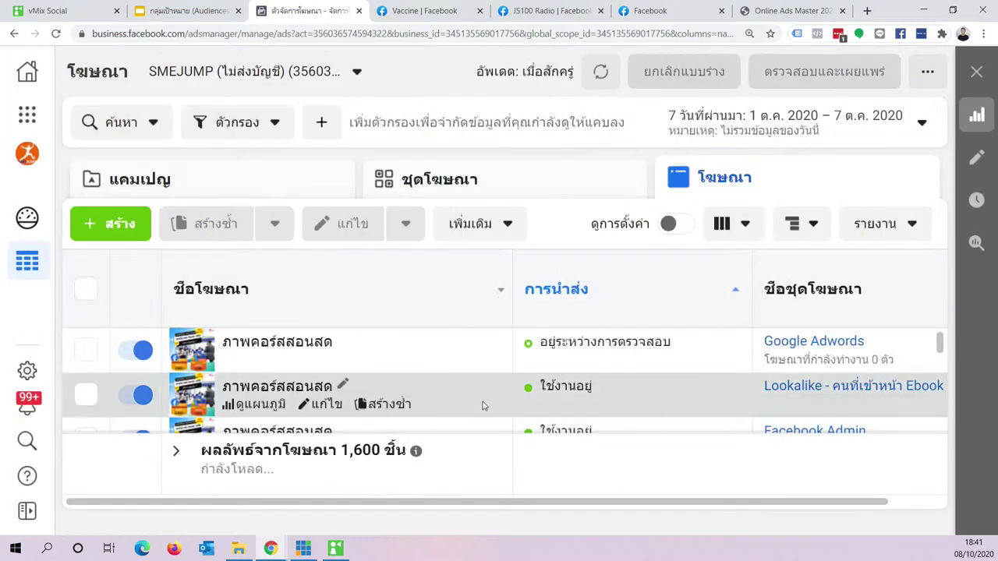
Open the ad ภาพคอร์สสอนสด in the Google Adwords ad set for editing.
left_click(469, 180)
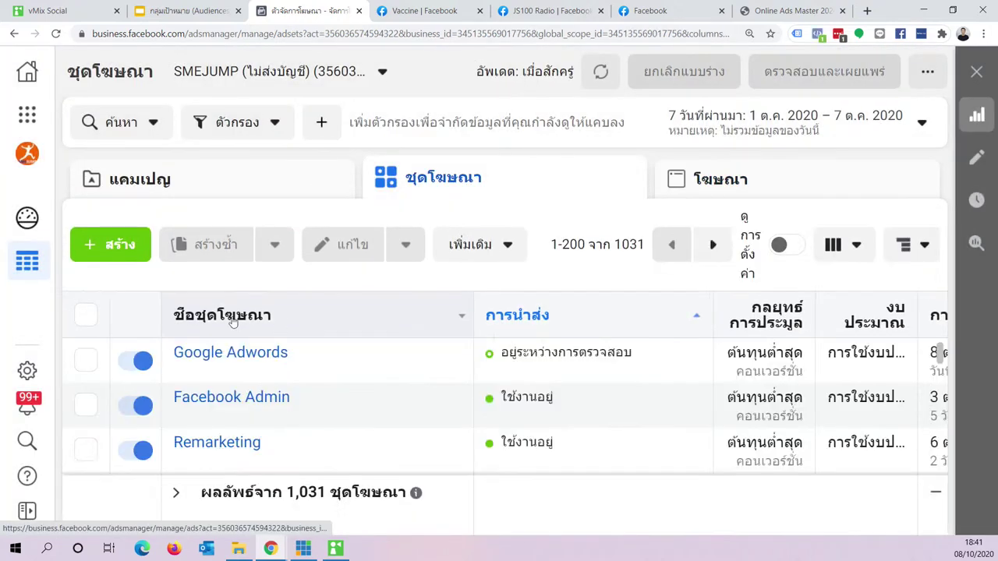
left_click(229, 315)
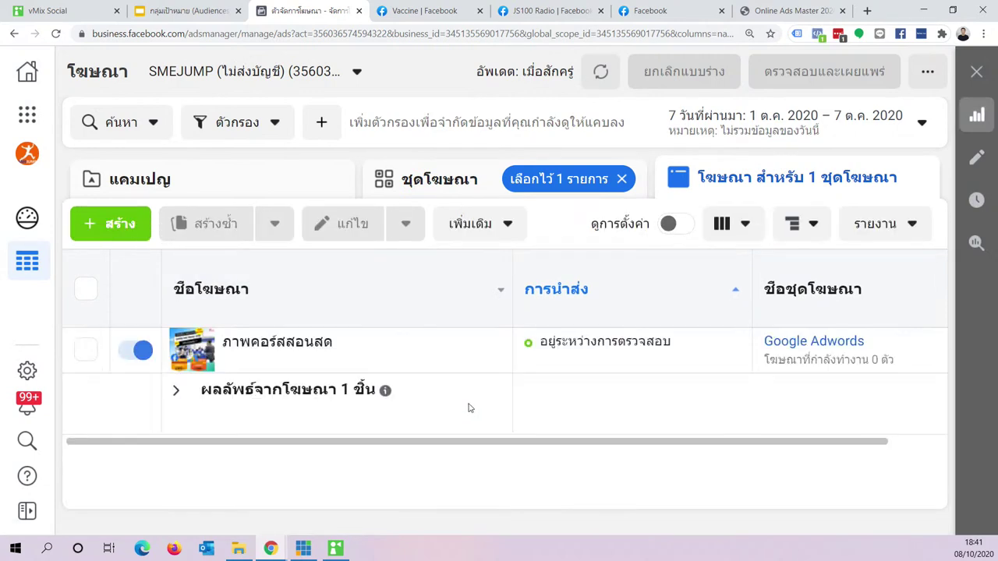
mouse_move(100, 367)
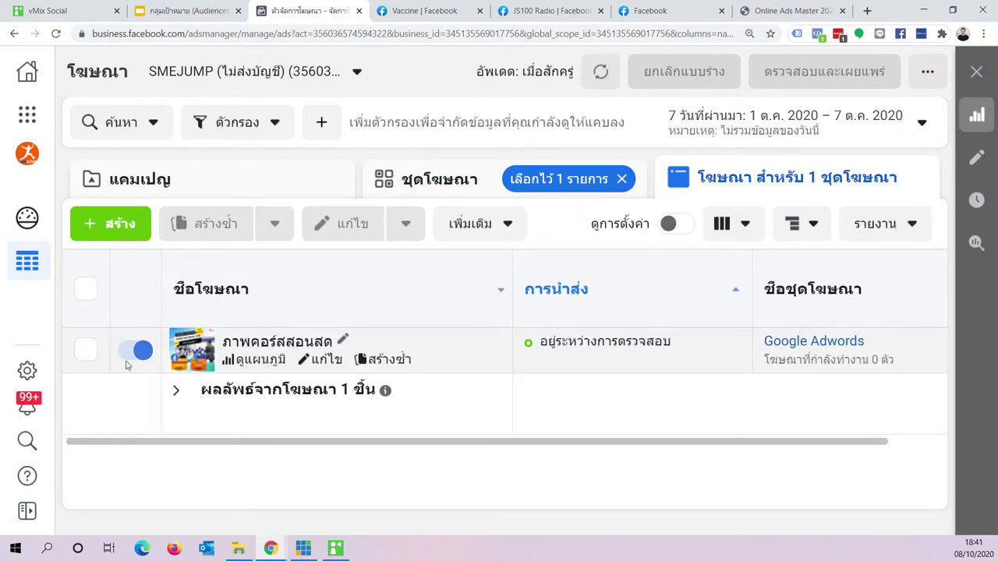
left_click(318, 365)
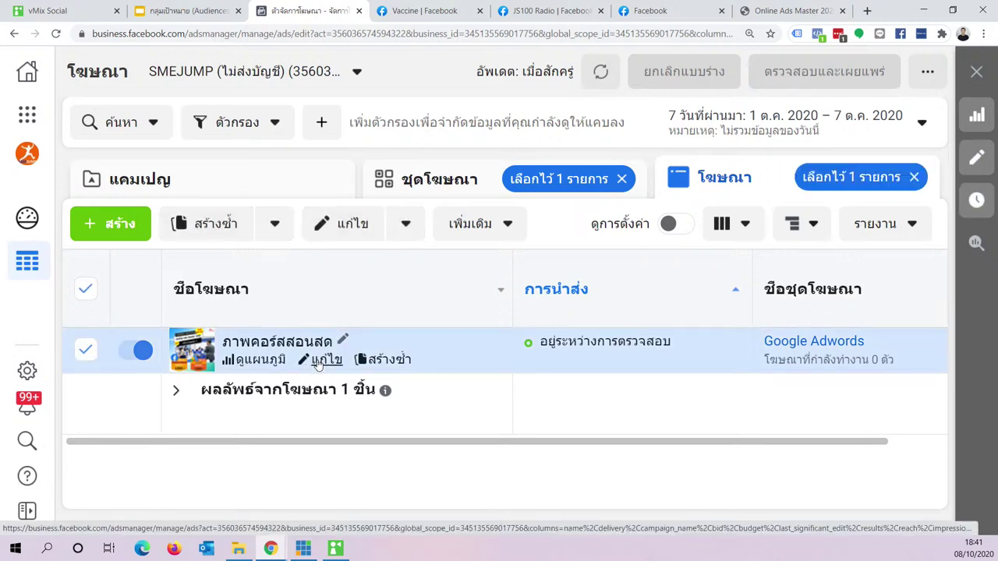
Look over the ad's placement thumbnails and open the full view of all its placement variations.
scroll(785, 169, "down", 2)
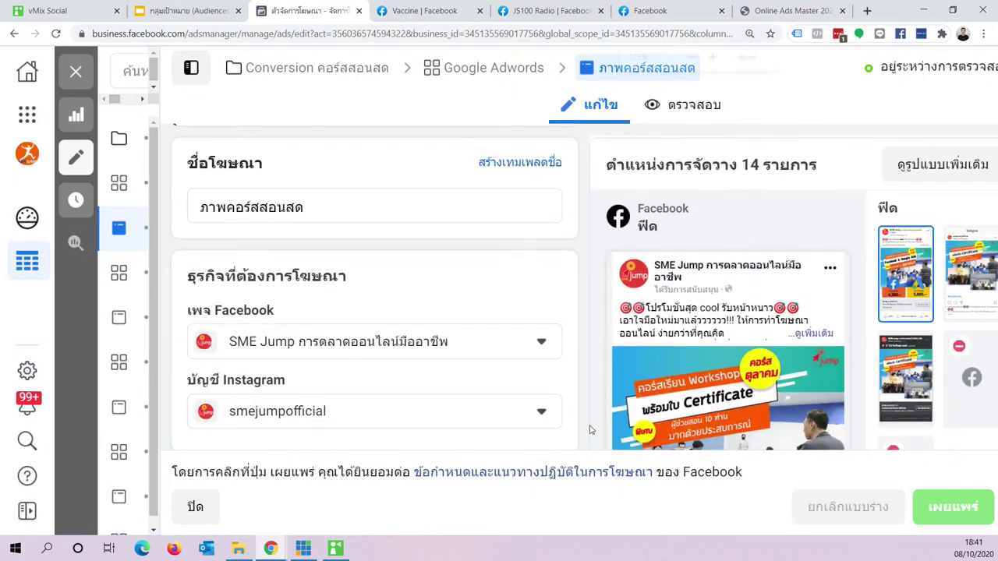
key("ctrl+minus")
key("ctrl+minus")
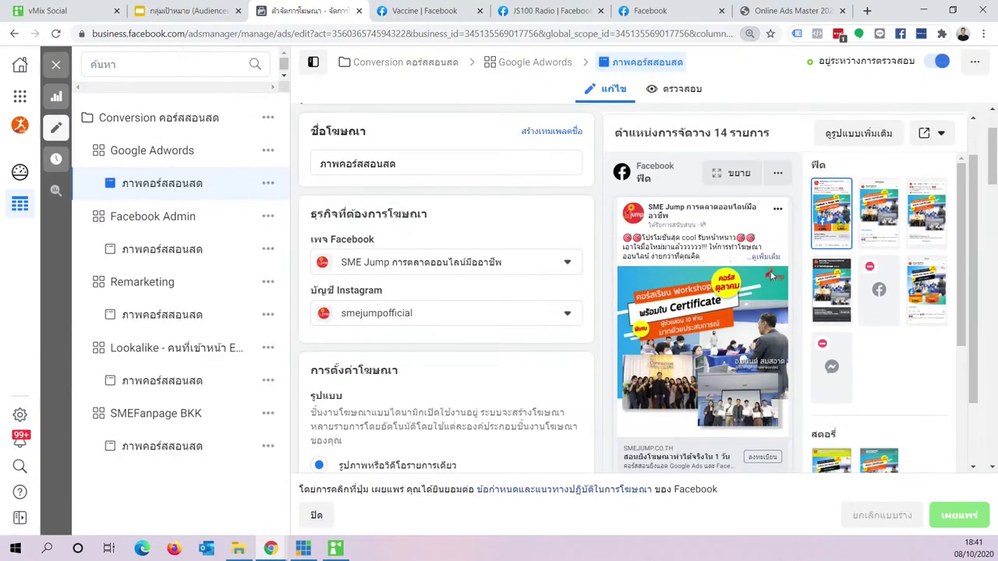
scroll(809, 234, "down", 2)
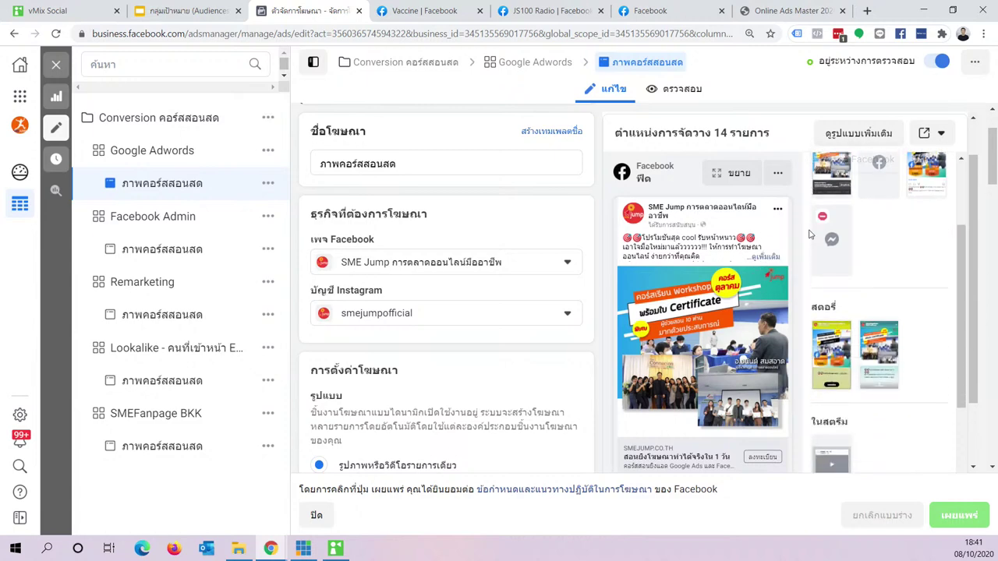
scroll(809, 233, "down", 2)
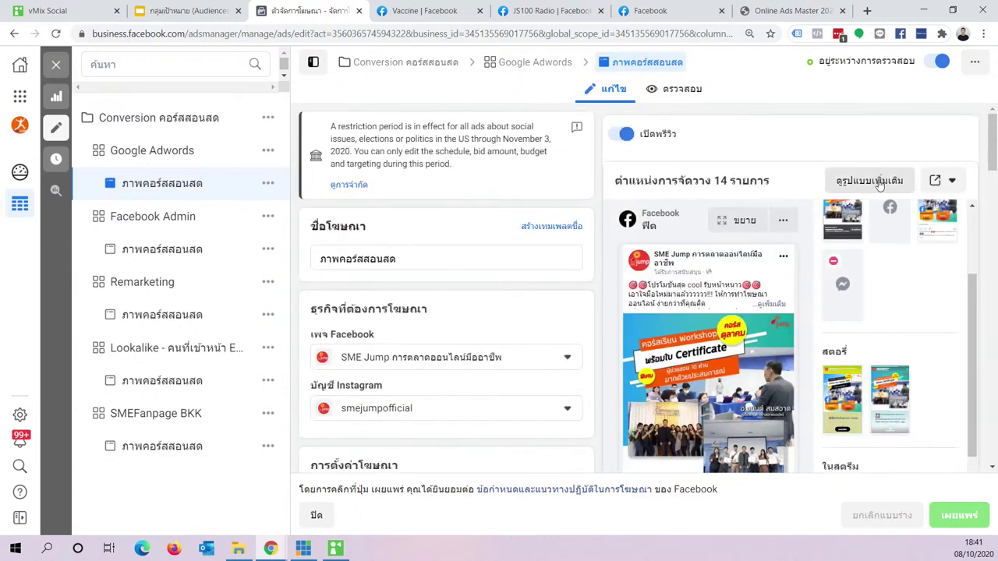
left_click(870, 181)
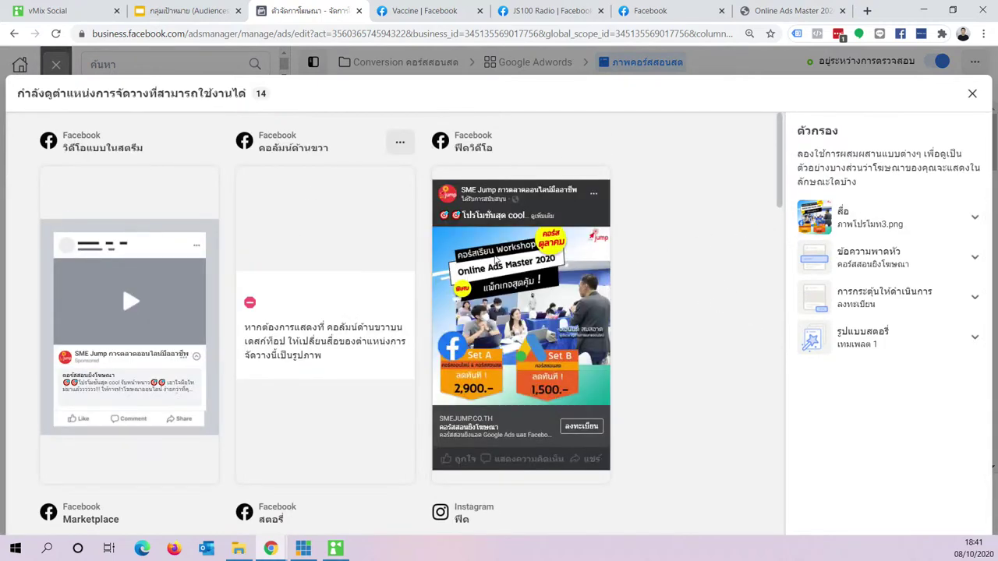
Preview the placements with media ภาพโปรโมท1.png_105 and headline สอนยิงโฆษณาให้ปัง แม่นกลุ่มเป้าหมาย, and close the previews and the ad editor.
left_click(967, 219)
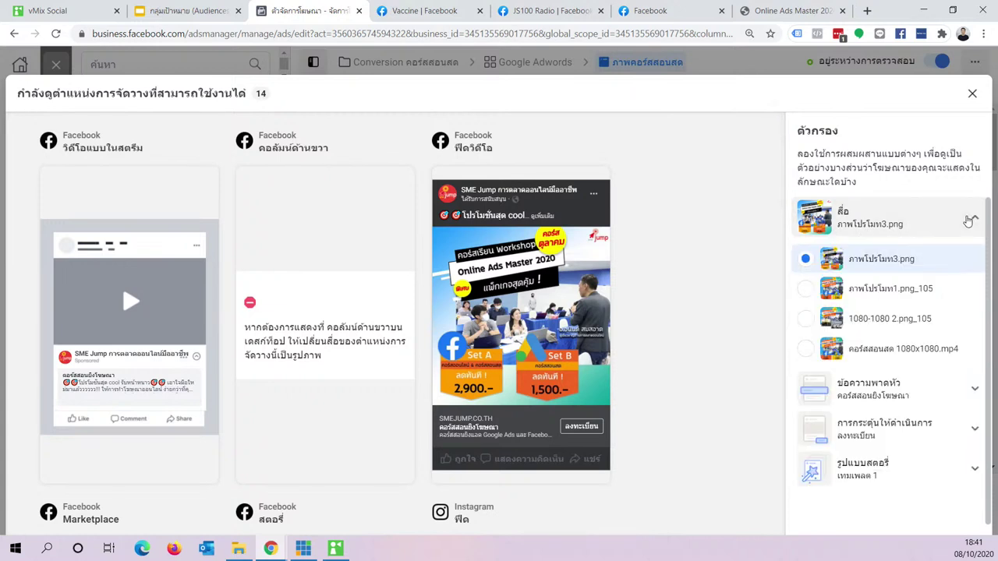
left_click(807, 291)
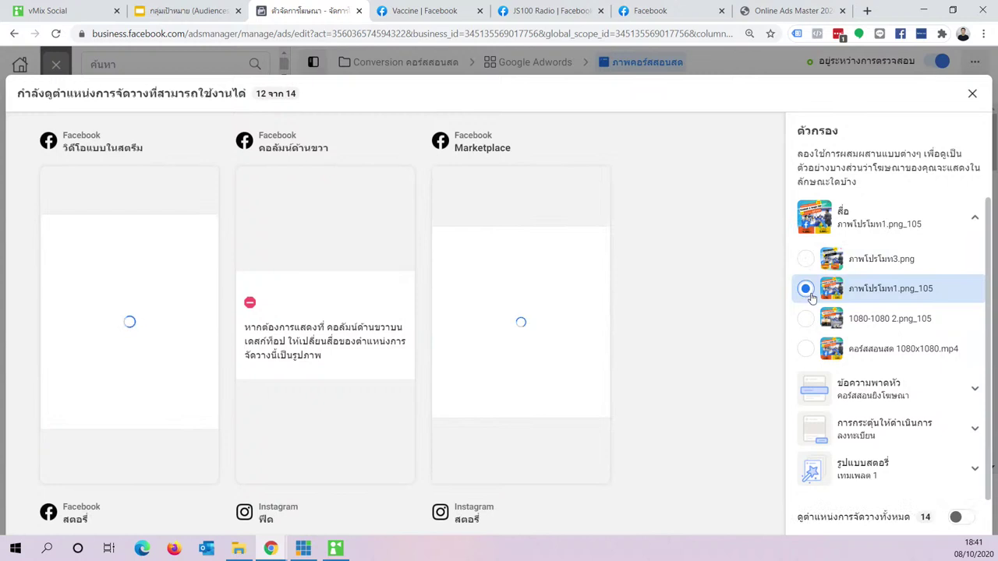
left_click(971, 390)
scroll(889, 385, "down", 2)
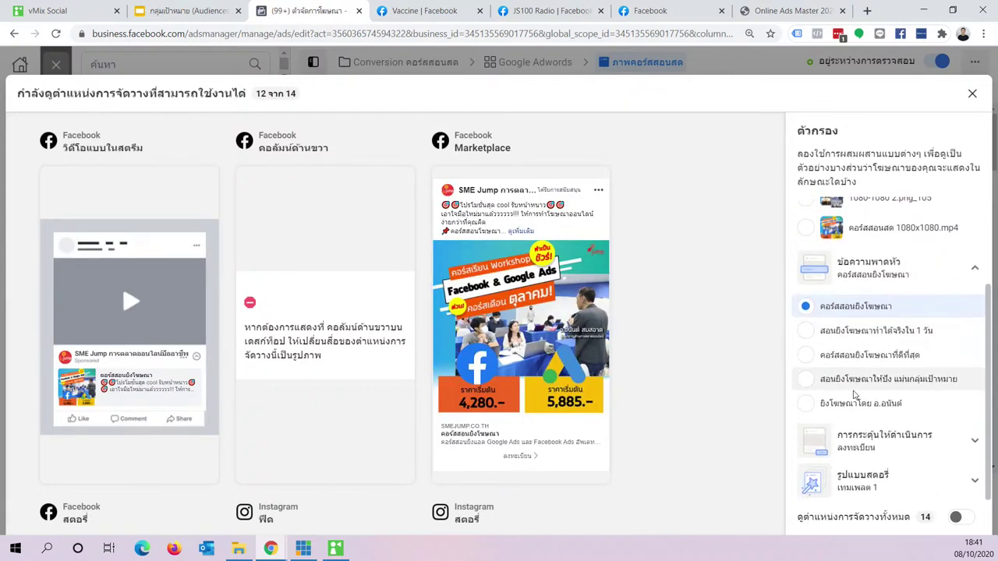
left_click(808, 379)
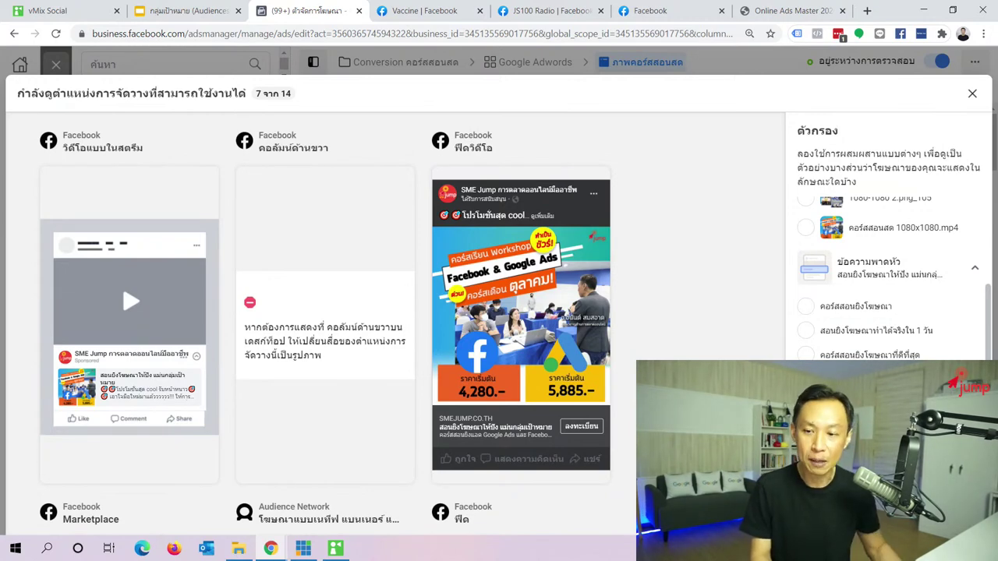
left_click(972, 95)
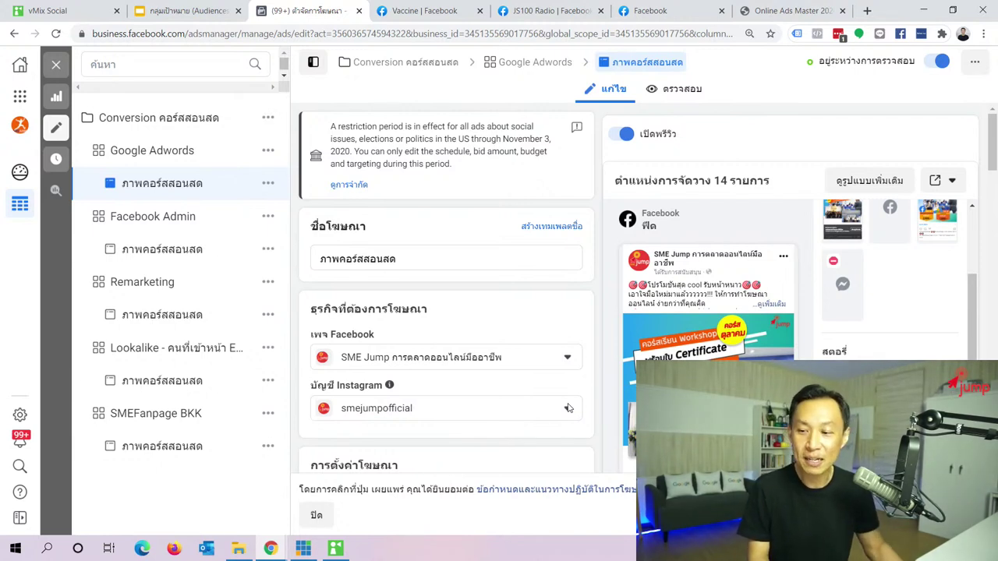
left_click(56, 65)
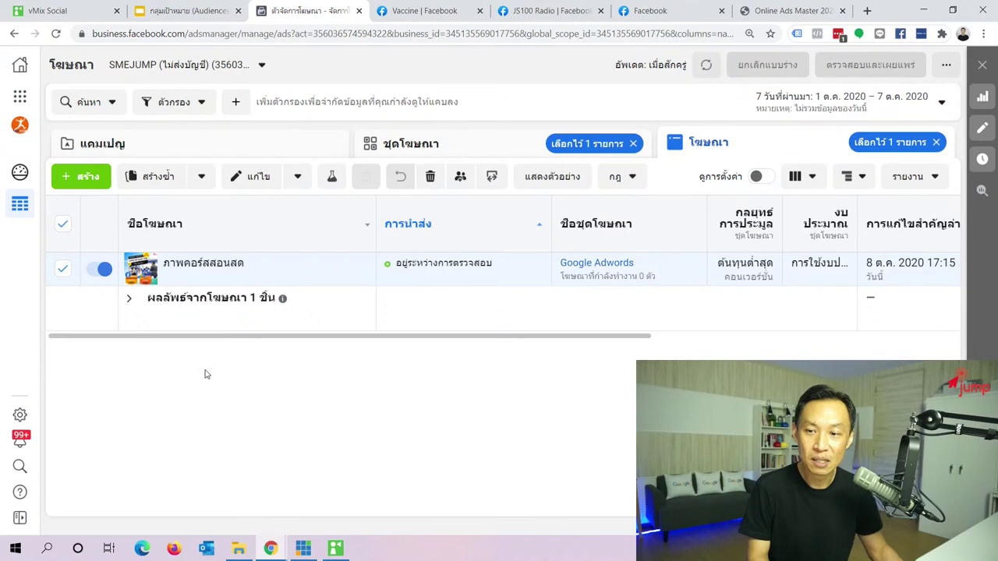
Reopen the Google Adwords ad set's ad for editing at its per-person creative optimization setting.
left_click(436, 146)
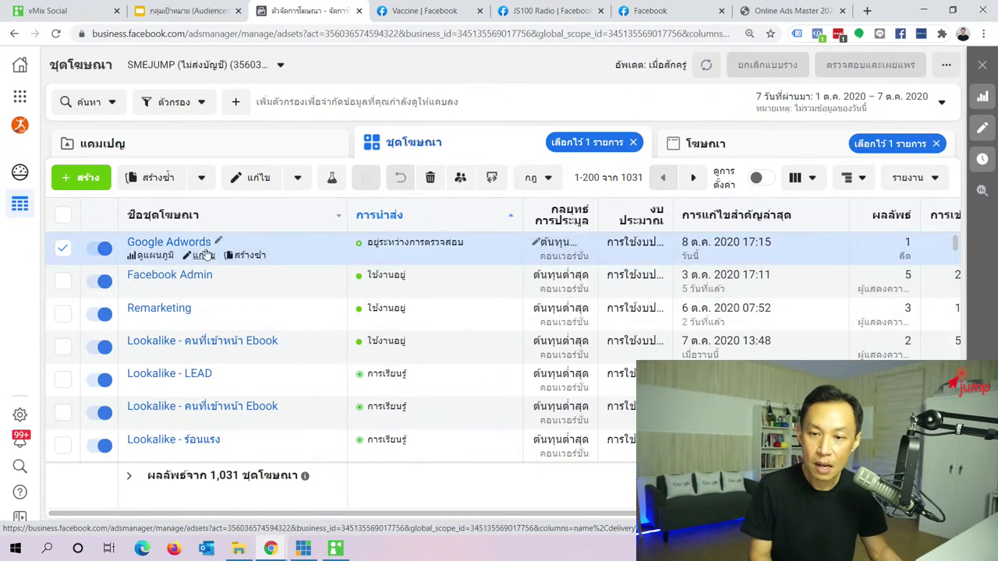
left_click(201, 243)
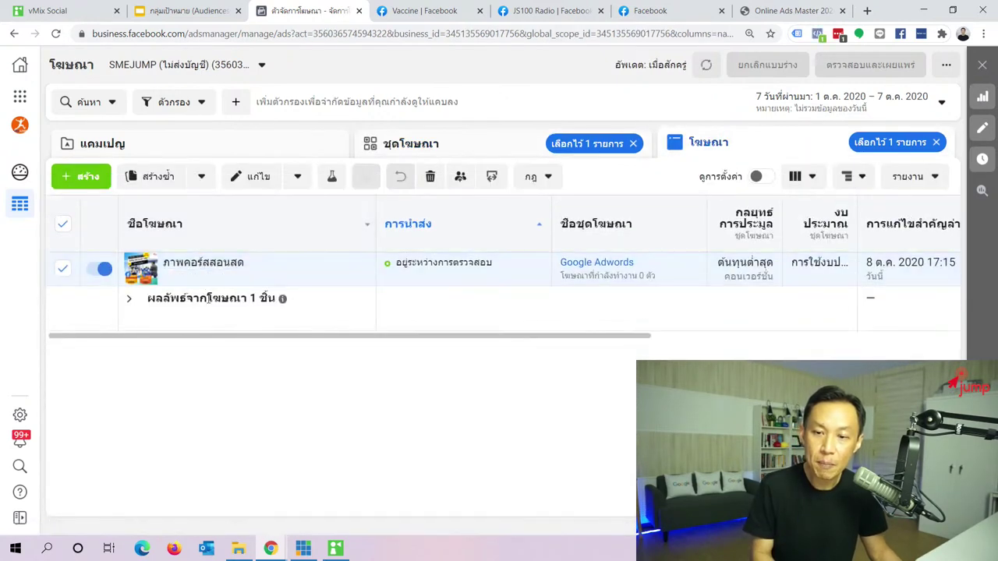
left_click(238, 281)
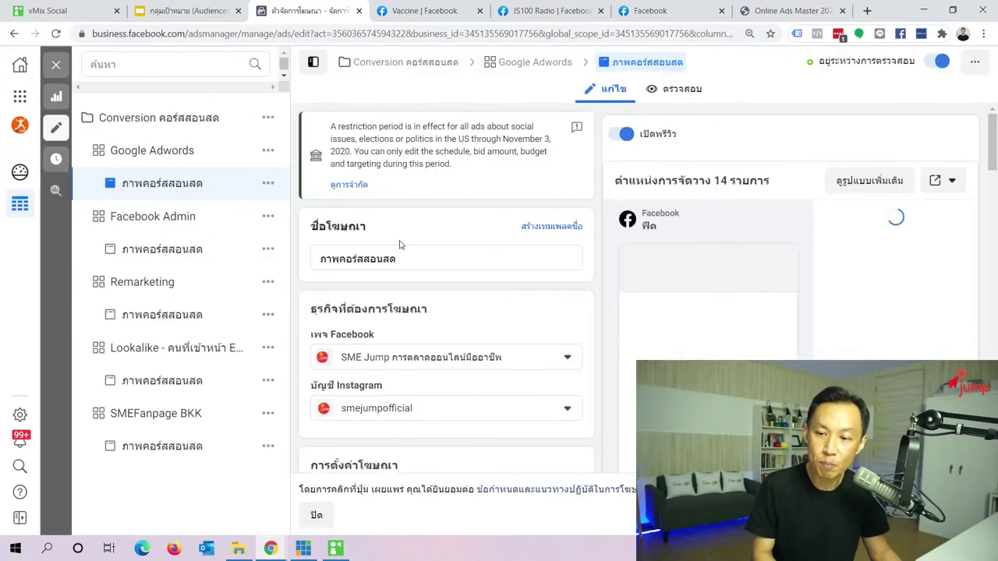
scroll(400, 248, "down", 3)
scroll(400, 248, "down", 10)
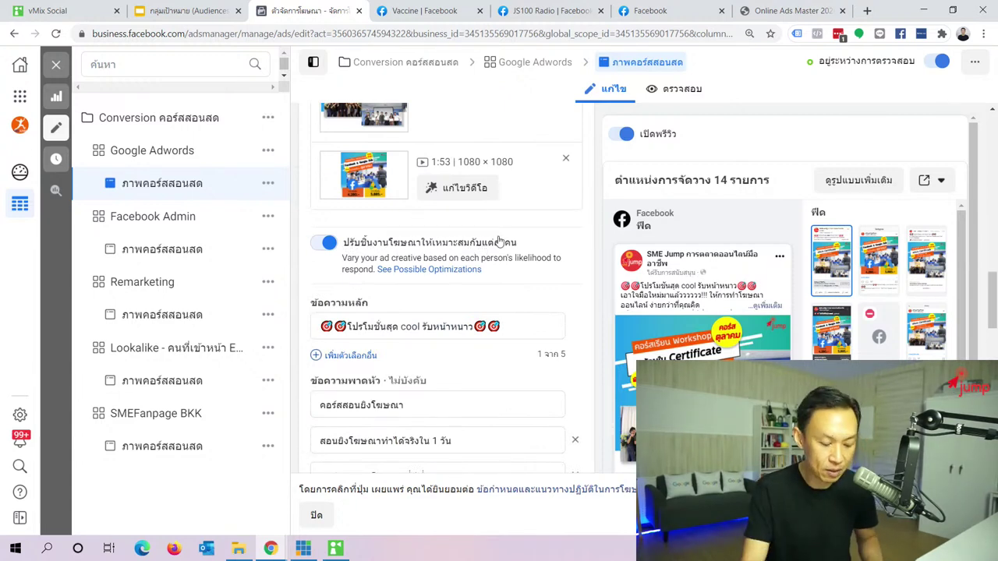
Read the possible optimizations for tailoring the creative to each person, including image cropping and video playback speed, and close the list.
key("ctrl+plus")
key("ctrl+plus")
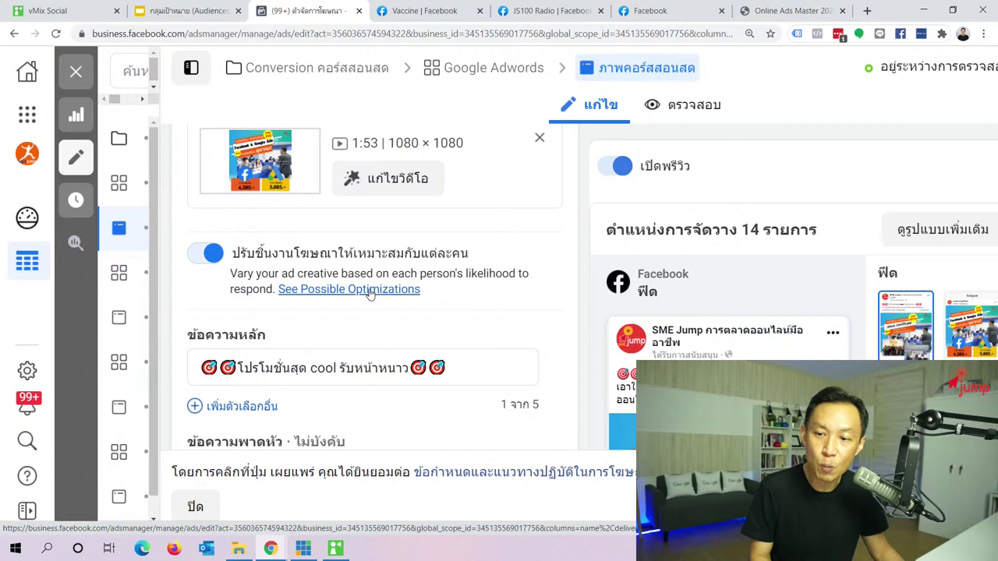
left_click(371, 291)
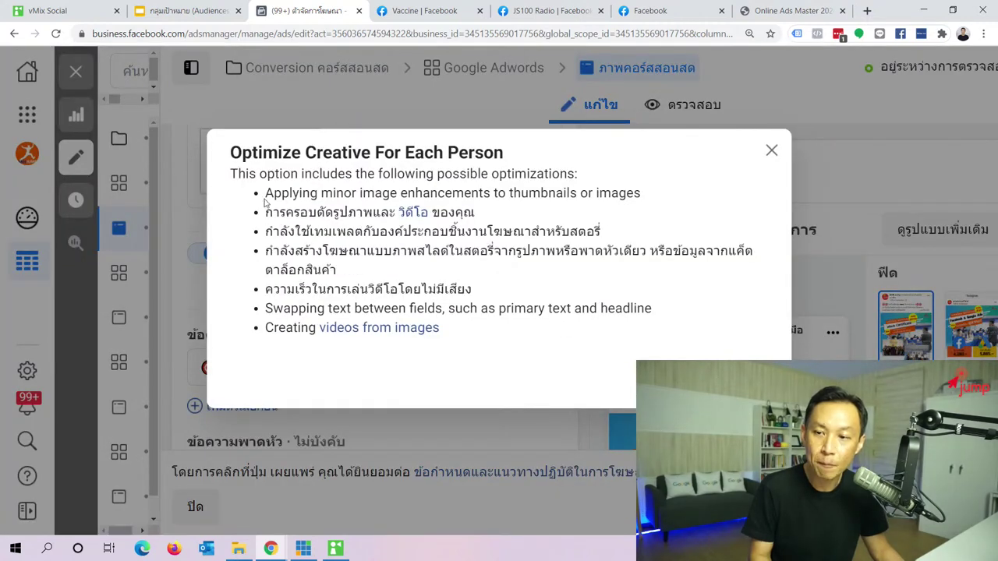
left_click_drag(273, 212, 375, 218)
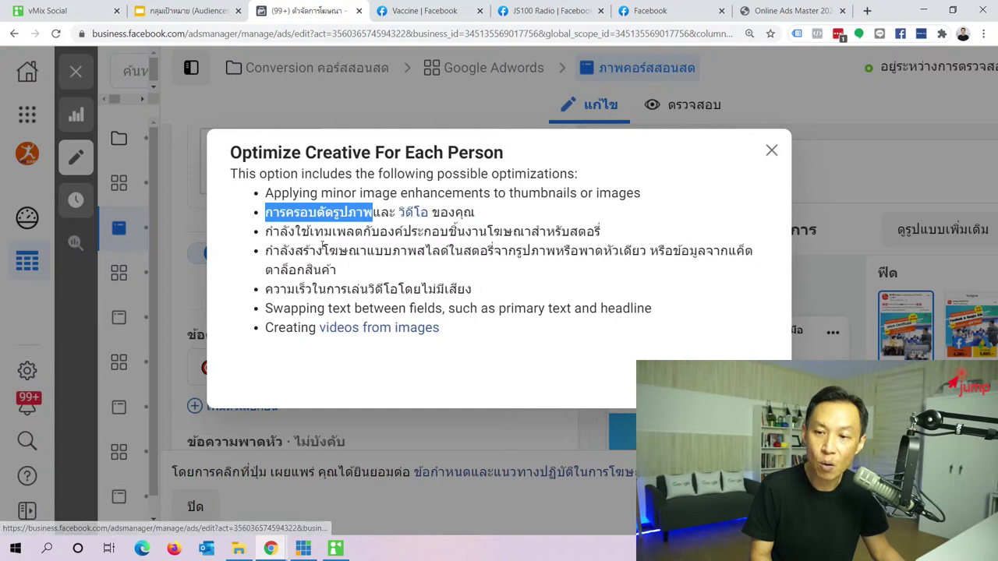
left_click_drag(268, 288, 361, 291)
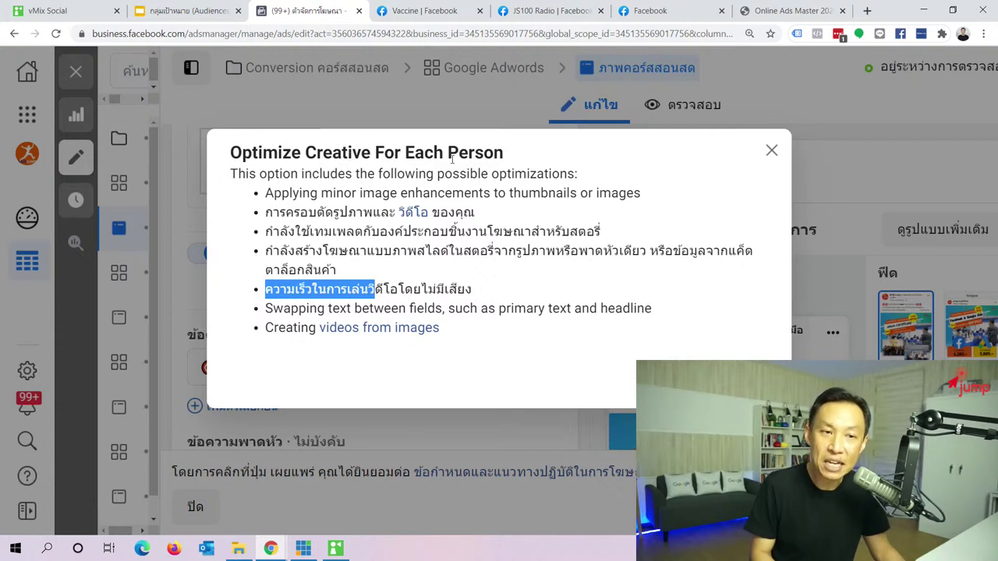
left_click_drag(499, 158, 241, 144)
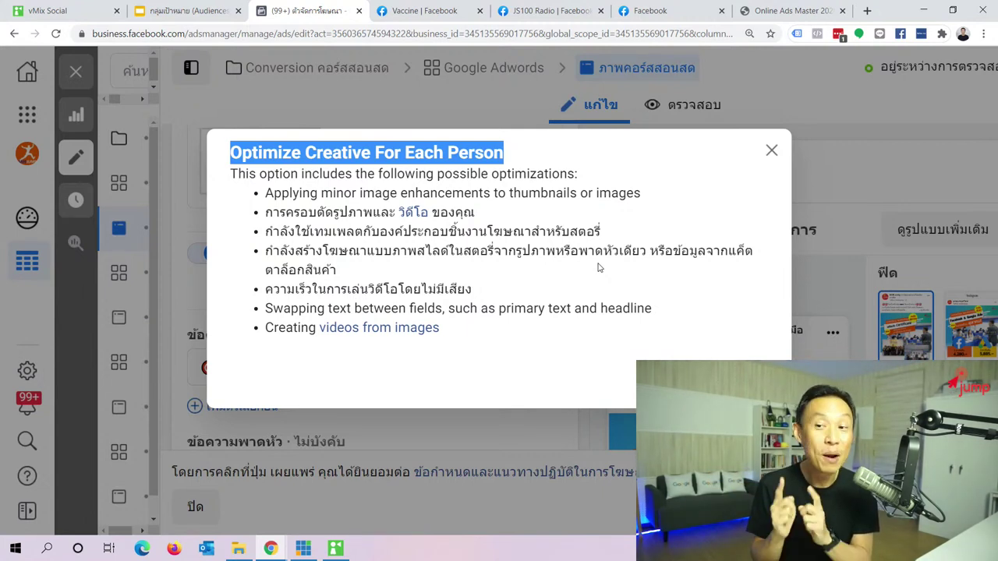
left_click(771, 151)
Examine the ad's images, video, primary text and headline options in the editor.
scroll(468, 270, "up", 4)
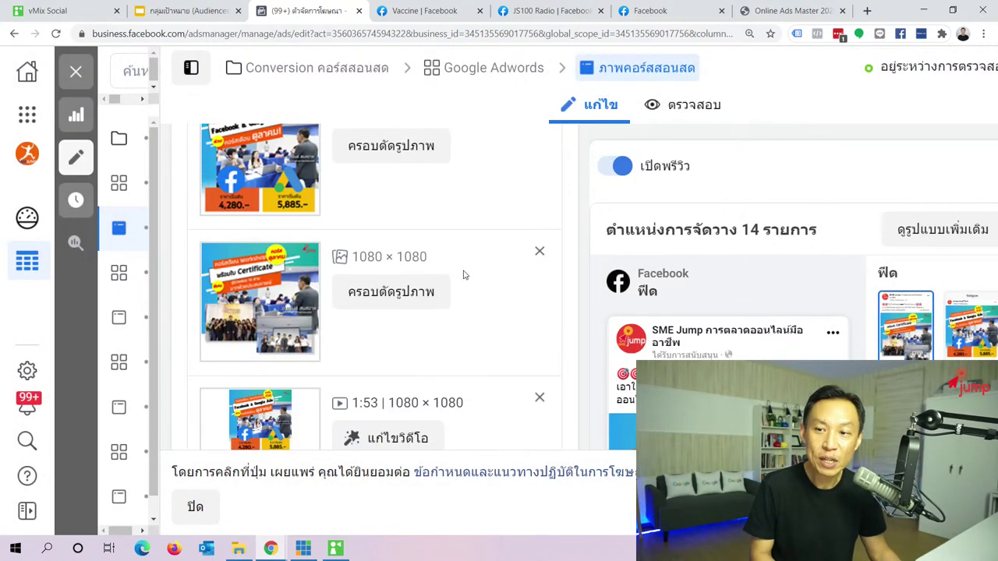
scroll(442, 269, "up", 3)
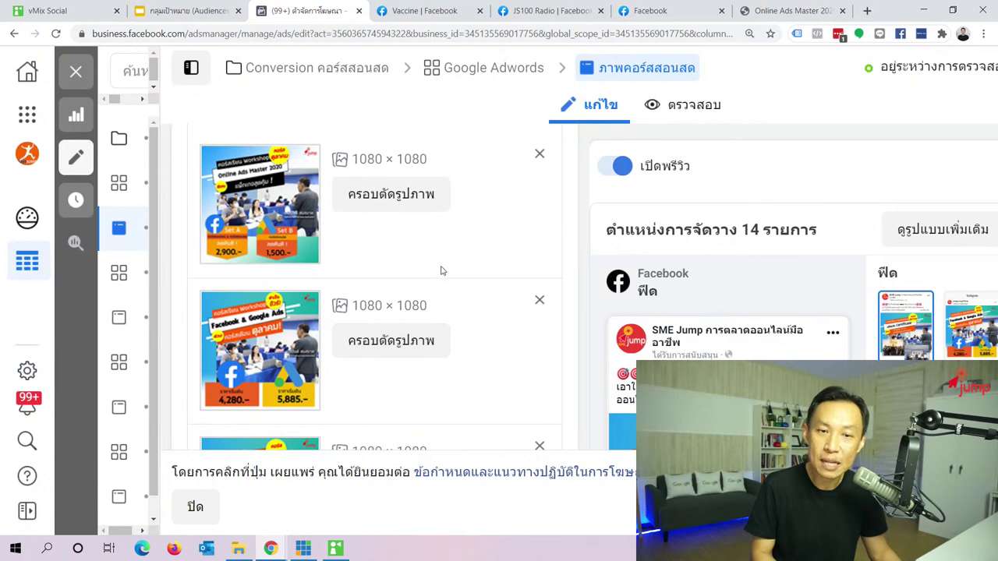
scroll(440, 271, "down", 4)
scroll(434, 287, "down", 4)
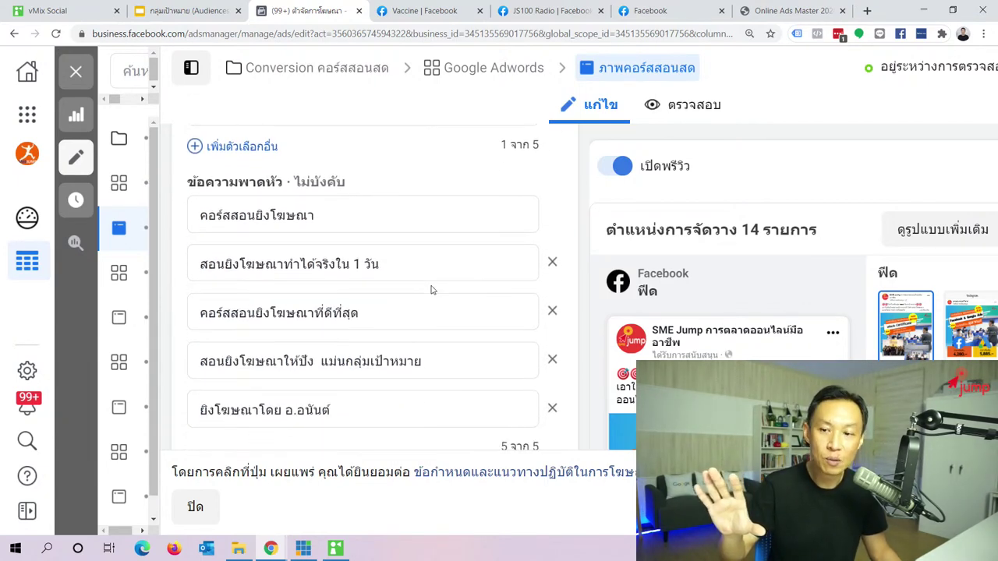
scroll(312, 234, "up", 1)
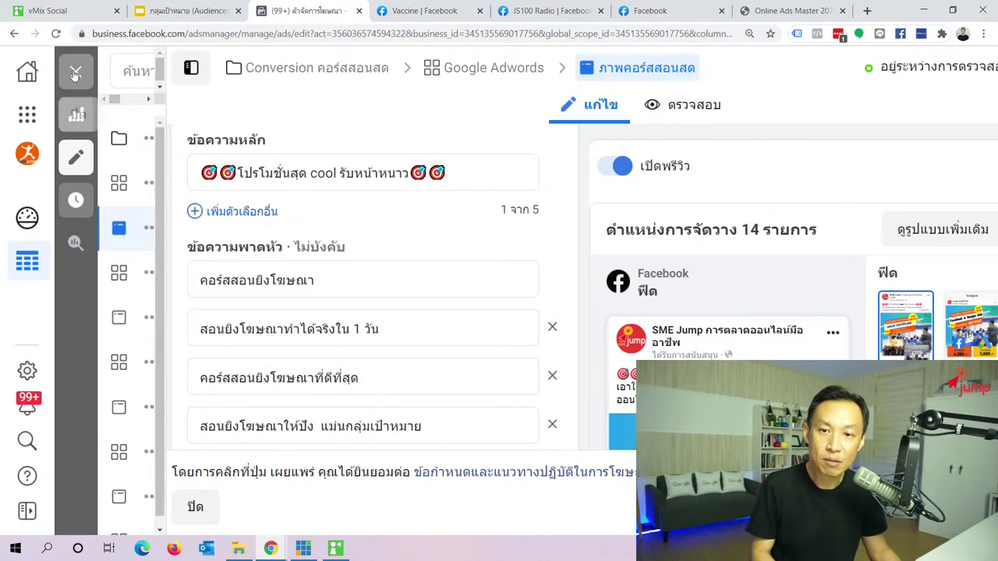
scroll(450, 282, "down", 4)
scroll(441, 287, "up", 3)
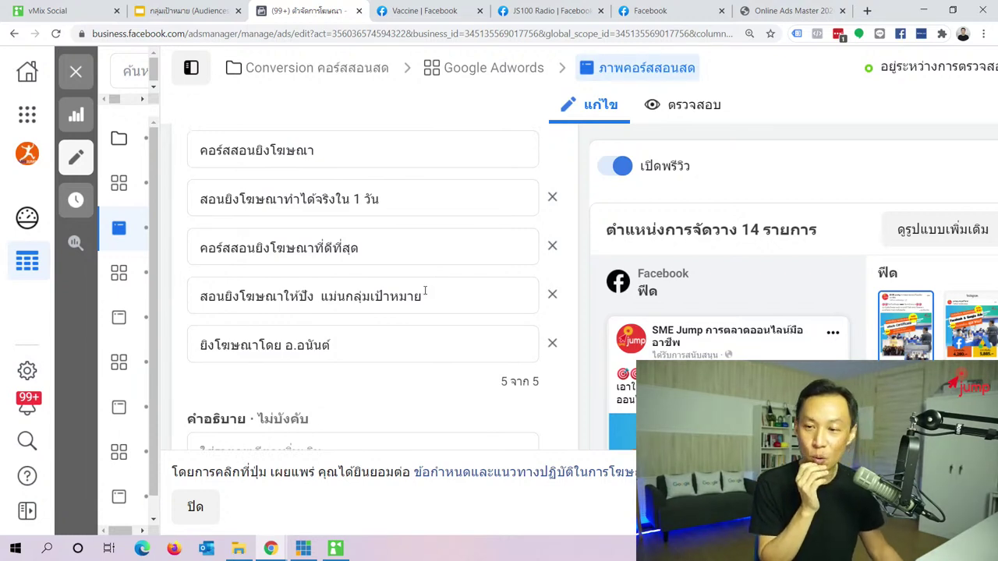
scroll(425, 295, "up", 1)
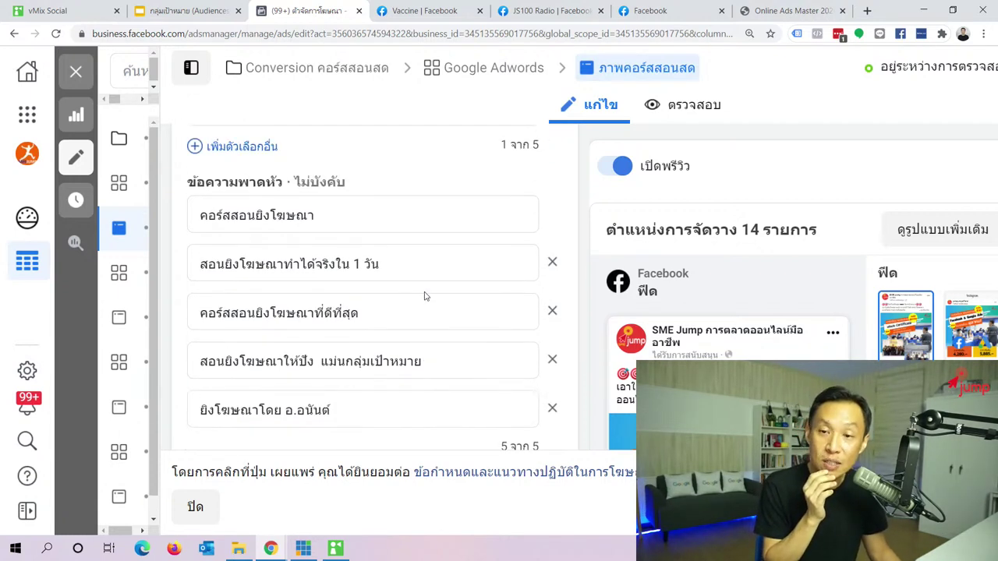
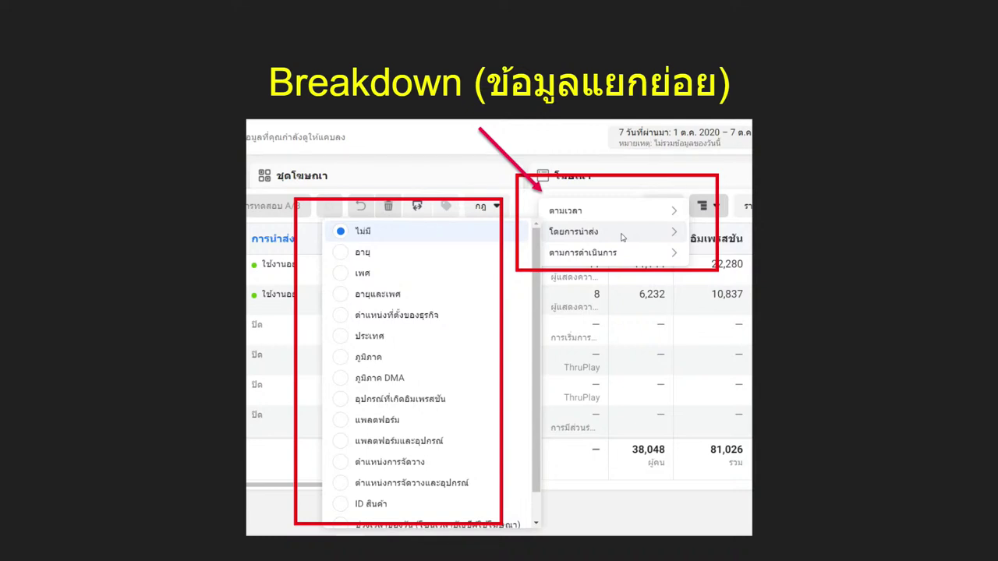
Leave the slideshow, switch to Facebook Ads Manager and set the campaign report's date range to the last 30 days.
key("Escape")
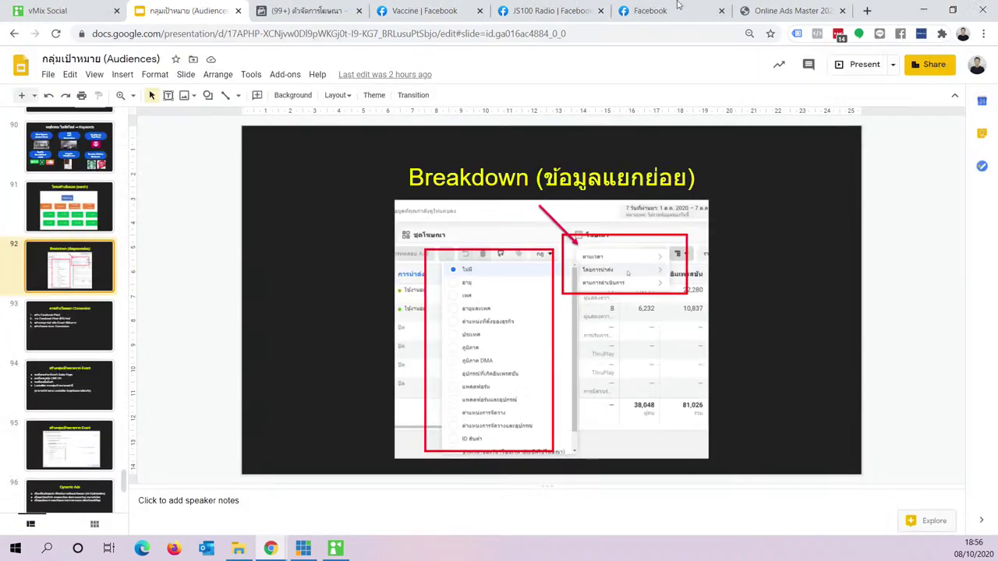
left_click(304, 10)
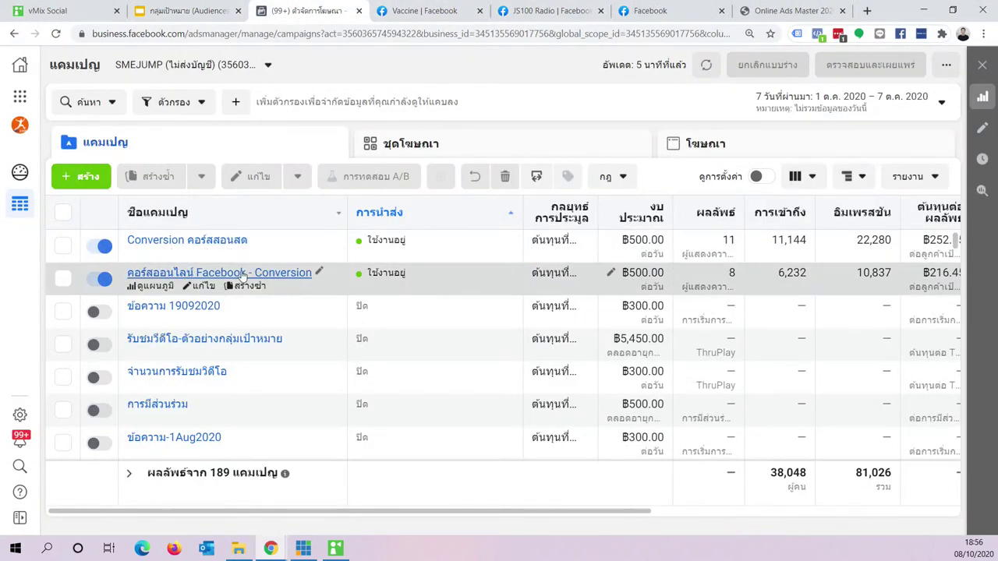
left_click(880, 103)
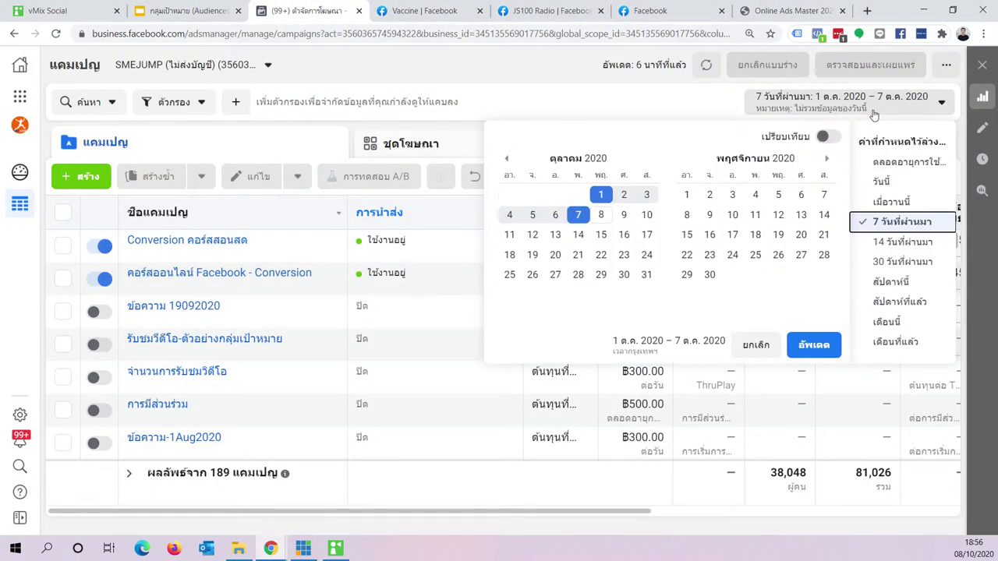
left_click(898, 261)
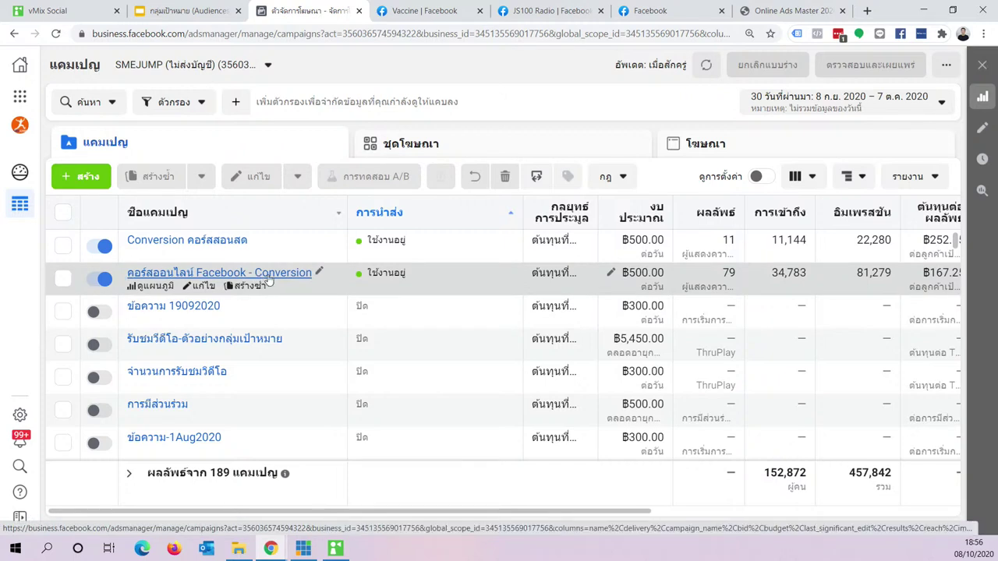
Break down the campaign results by age and gender, sort by results in descending order, and highlight the leading group in the E-Book campaign.
left_click(858, 183)
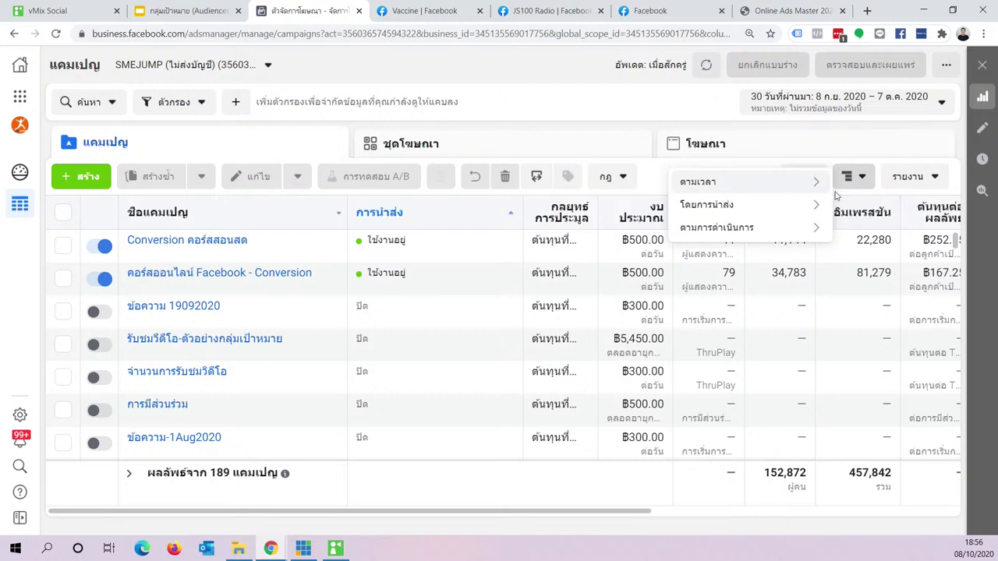
mouse_move(797, 205)
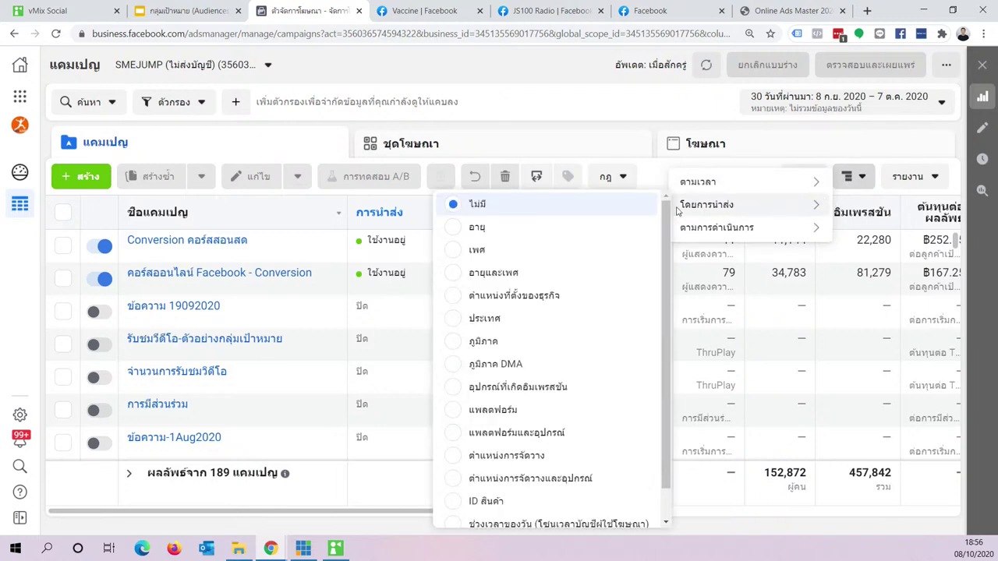
left_click(456, 277)
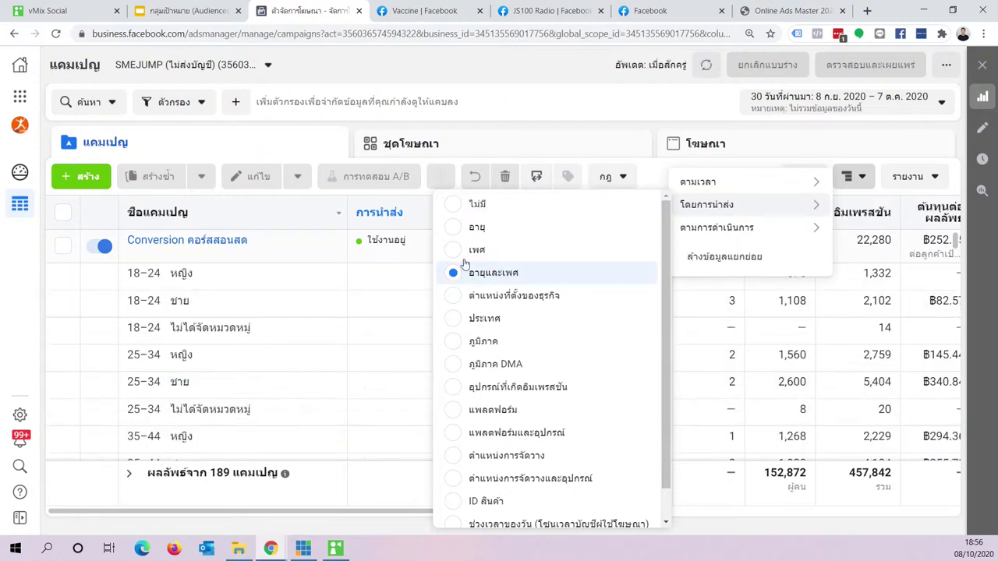
mouse_move(792, 180)
left_click(853, 181)
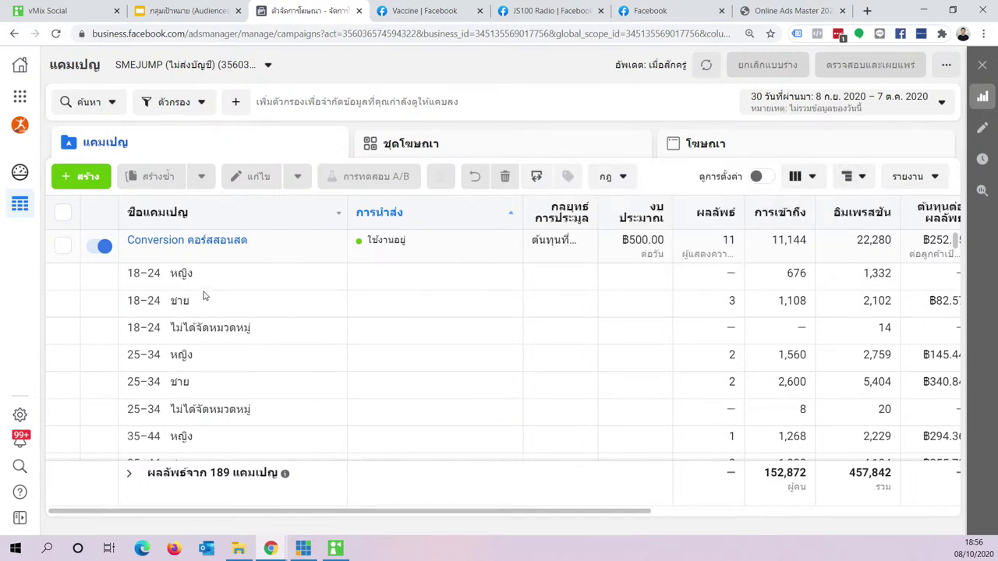
left_click(709, 212)
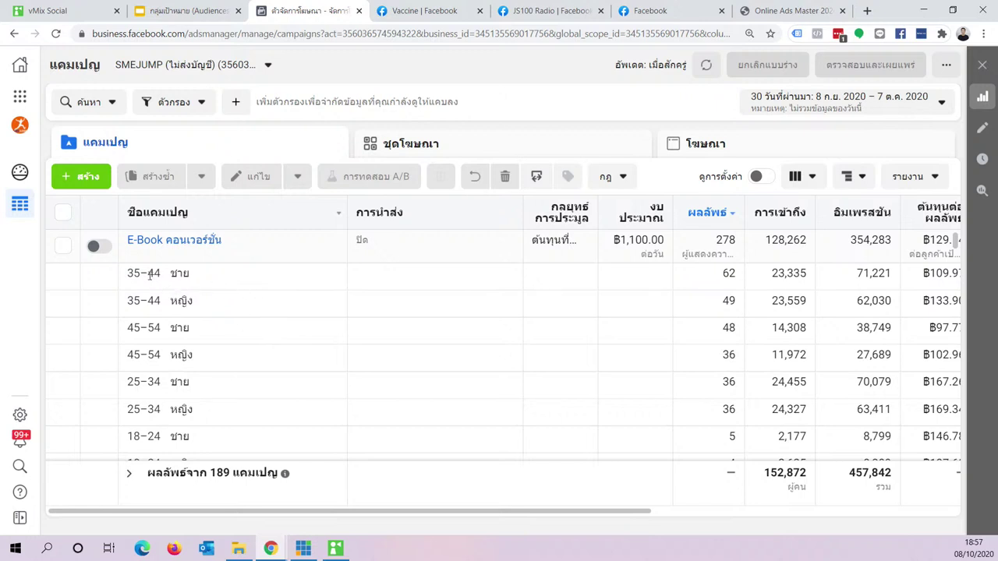
left_click_drag(126, 277, 191, 277)
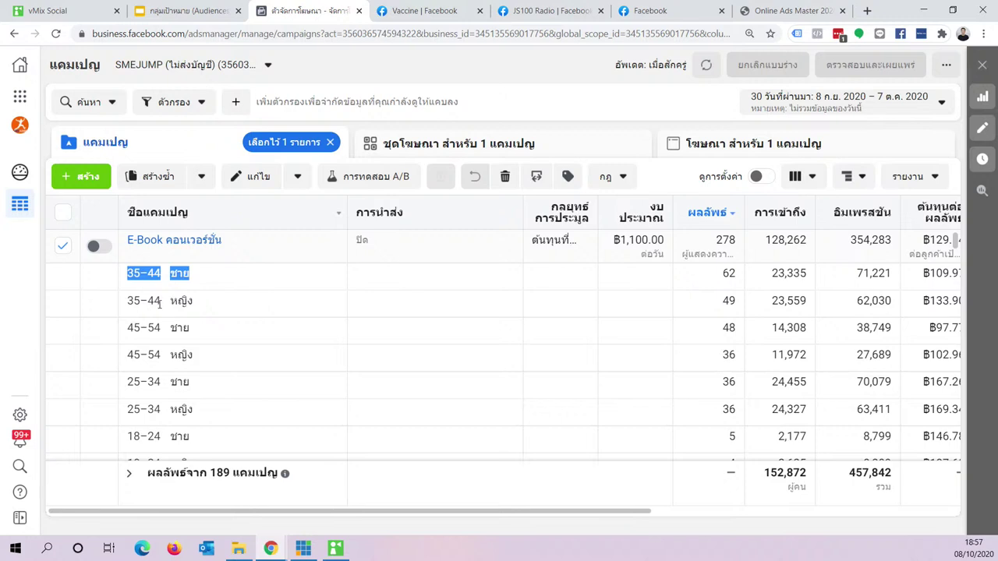
Change the delivery breakdown of the campaign results to region (ภูมิภาค).
left_click(855, 178)
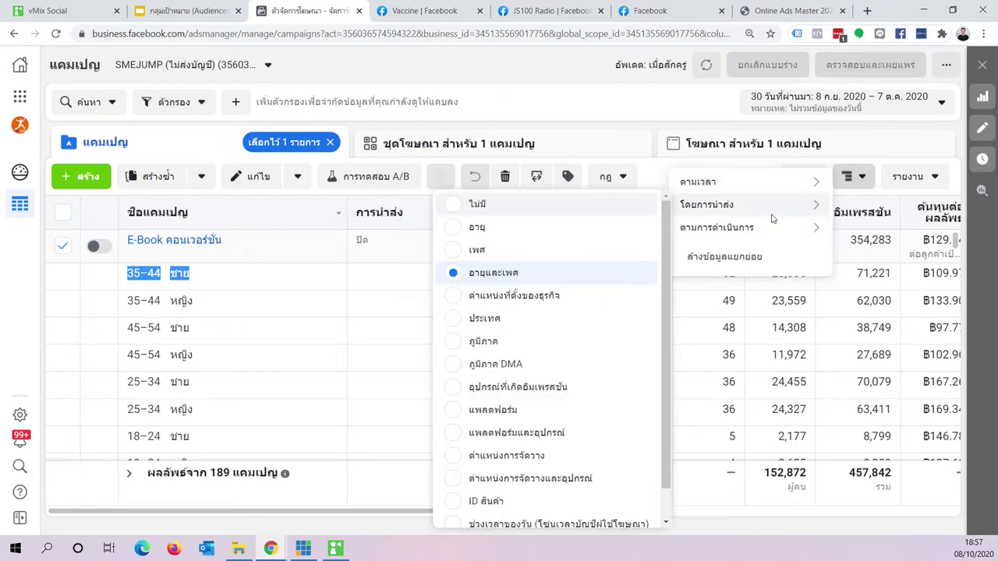
mouse_move(724, 233)
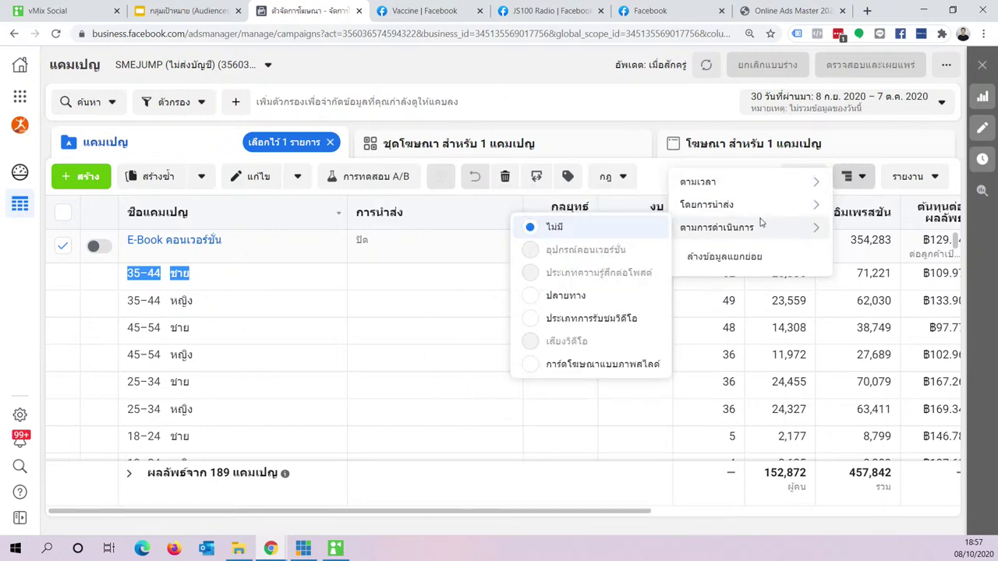
mouse_move(747, 206)
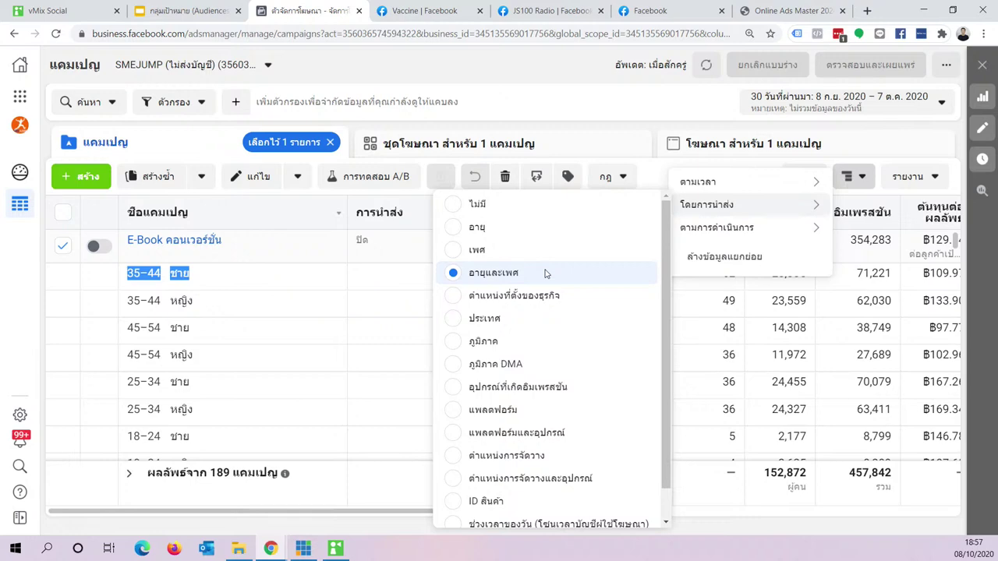
left_click(493, 343)
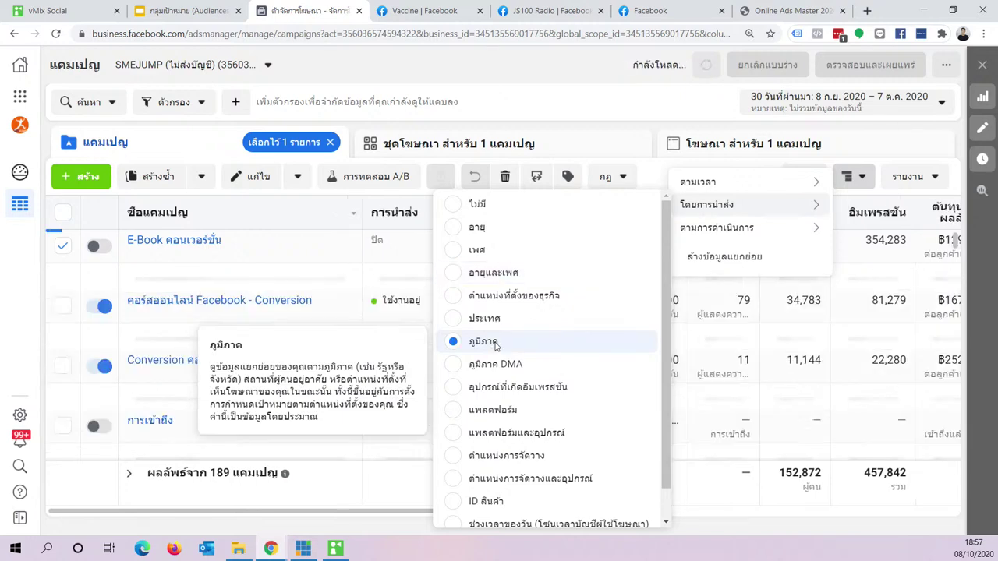
left_click(871, 180)
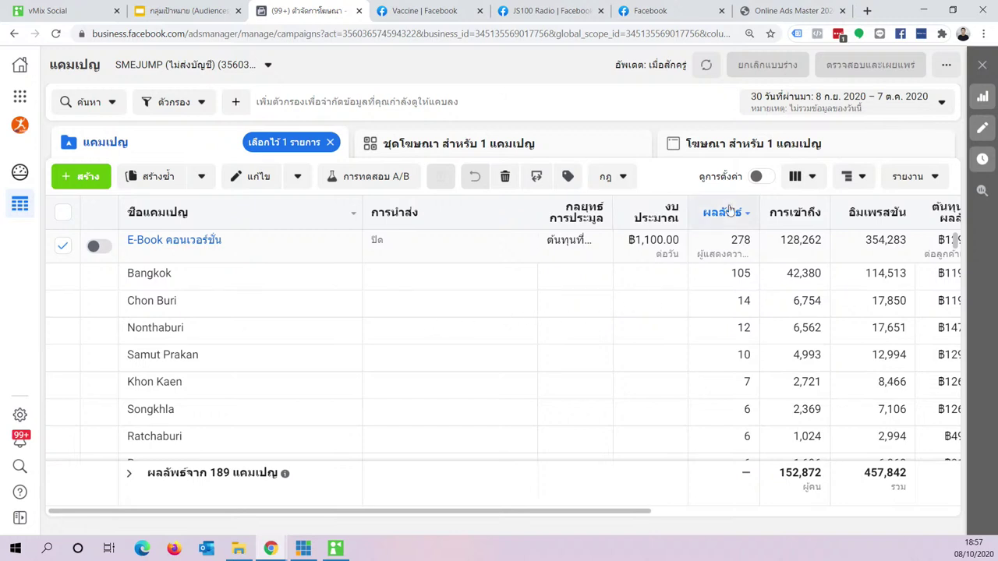
Break down the campaign results by platform and compare the Audience Network rows of the E-Book and Facebook - Conversion campaigns.
left_click(853, 176)
mouse_move(789, 233)
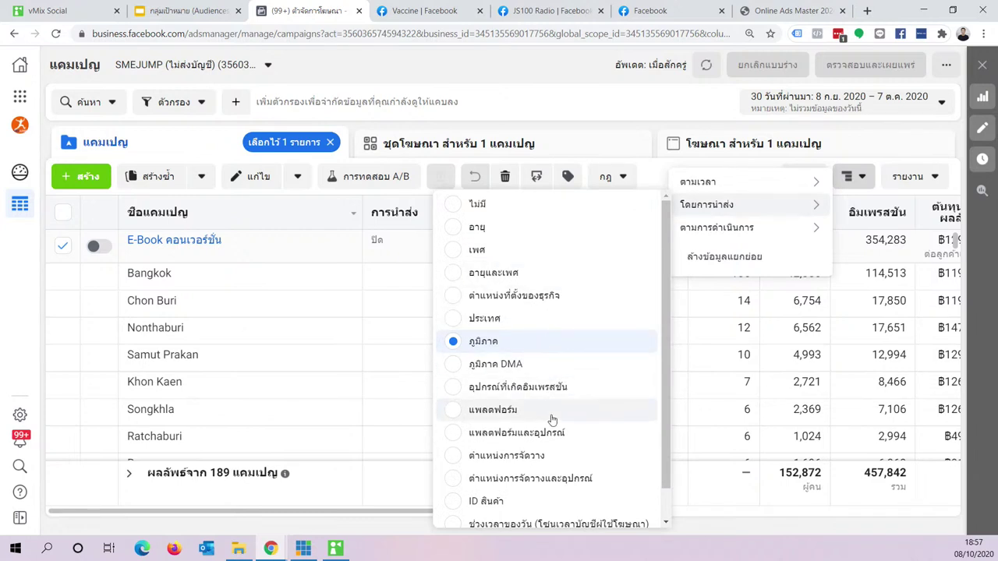
left_click(498, 413)
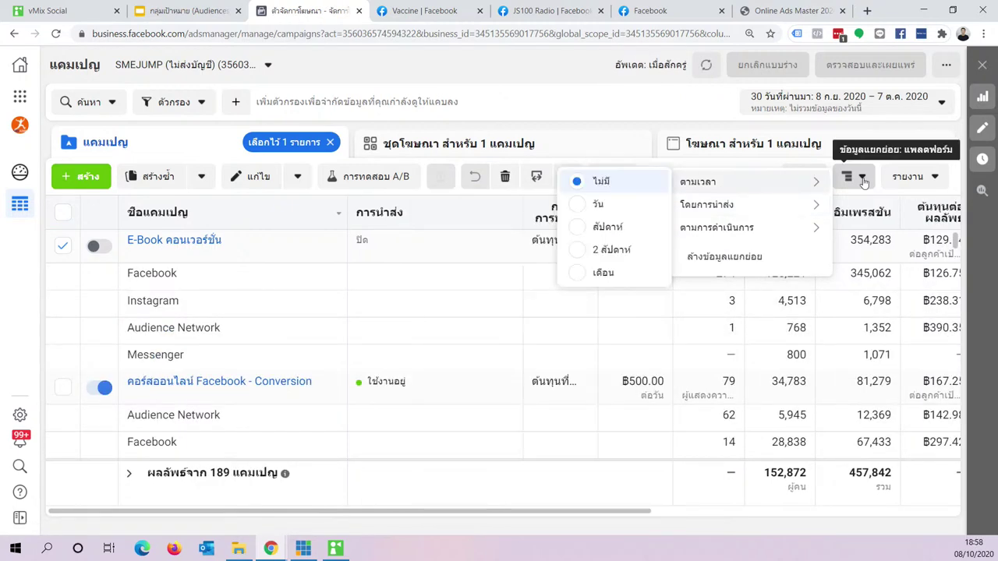
left_click(863, 181)
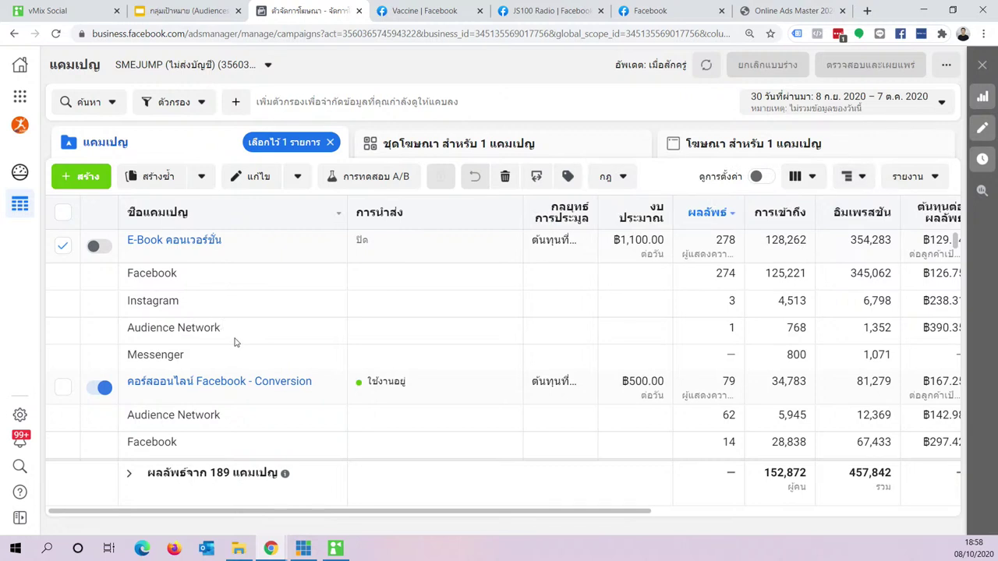
left_click_drag(224, 334, 132, 330)
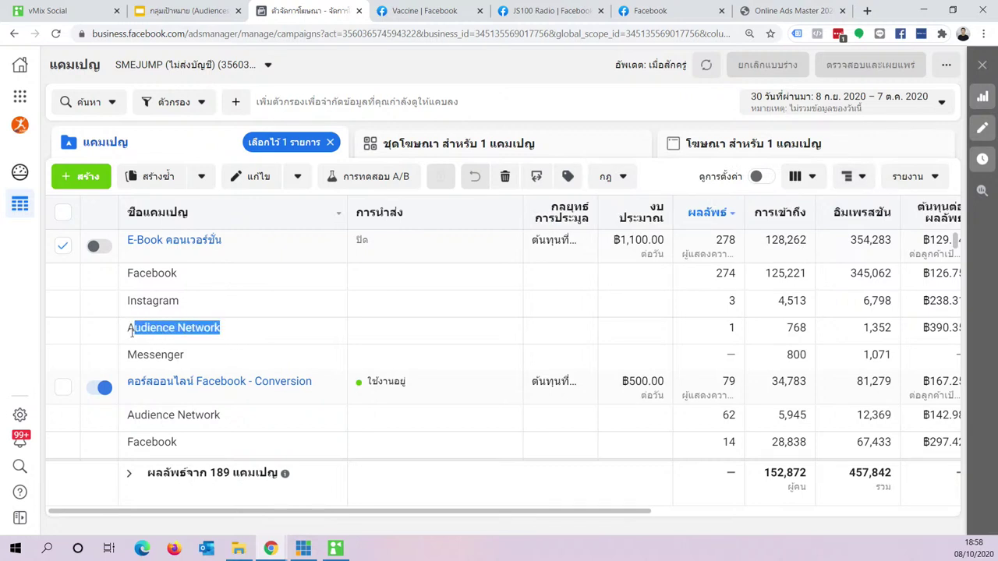
left_click(266, 327)
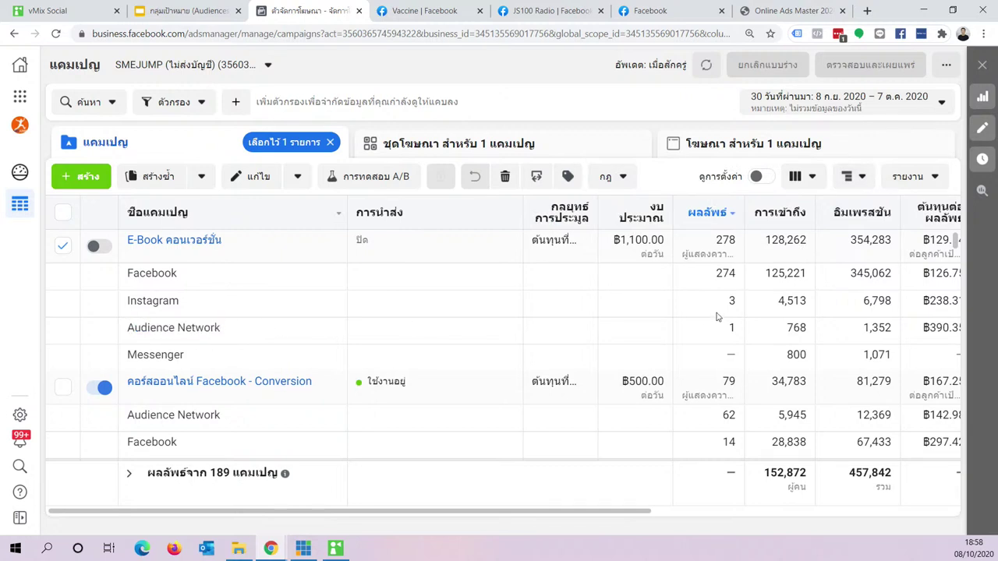
scroll(711, 316, "down", 2)
scroll(711, 316, "up", 1)
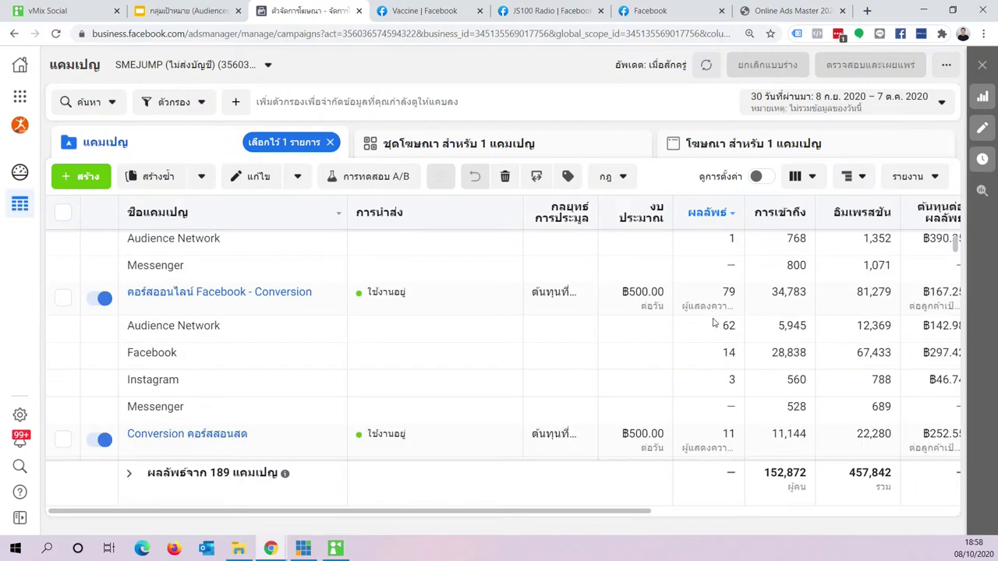
scroll(712, 323, "up", 1)
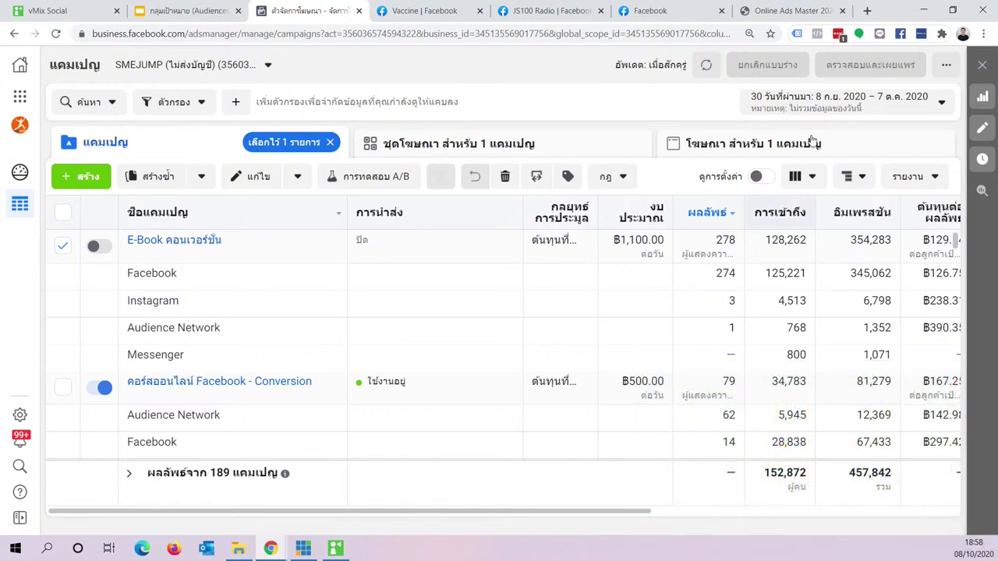
Change the delivery breakdown to time of day in the ad account's time zone.
left_click(850, 176)
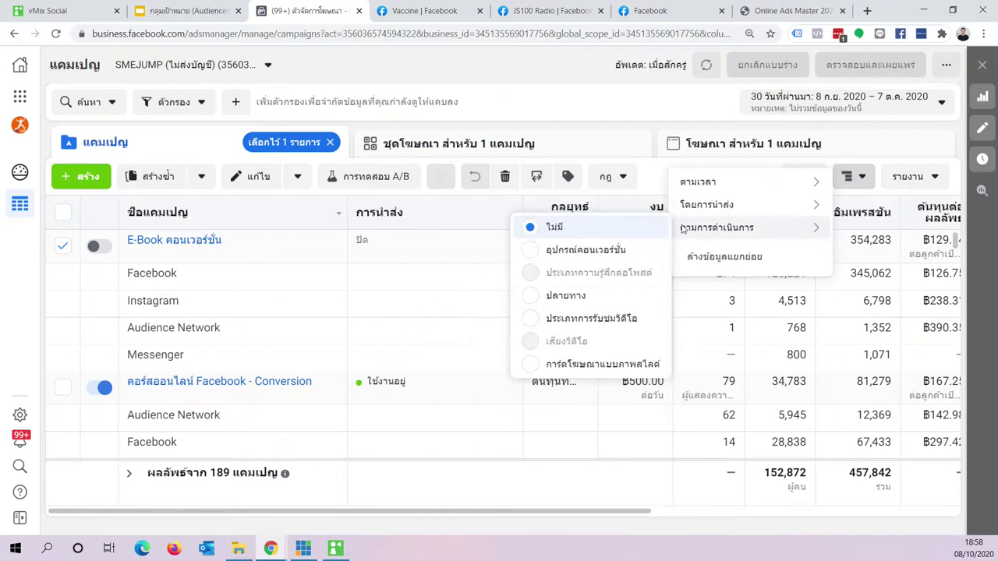
mouse_move(699, 209)
scroll(590, 327, "down", 1)
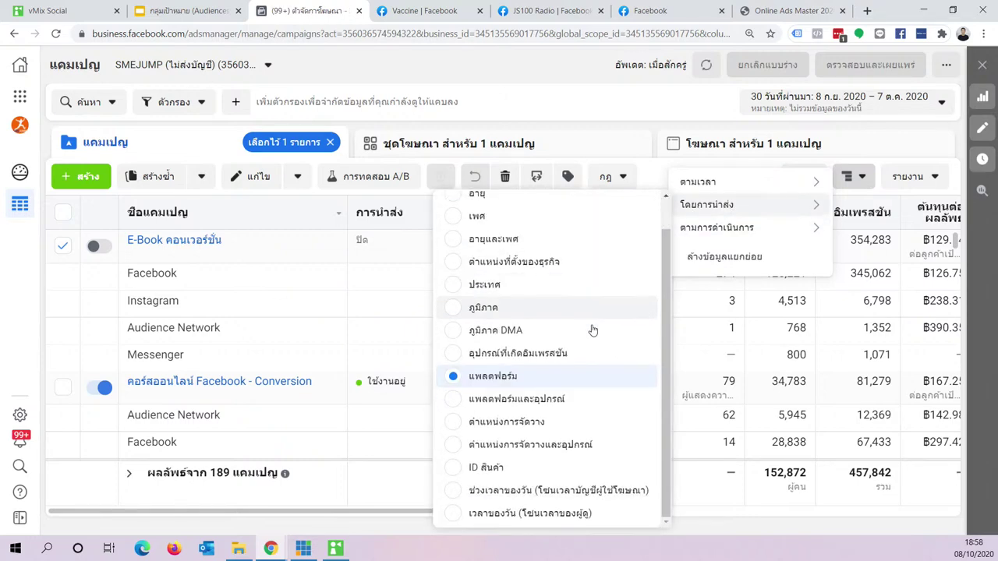
left_click(517, 495)
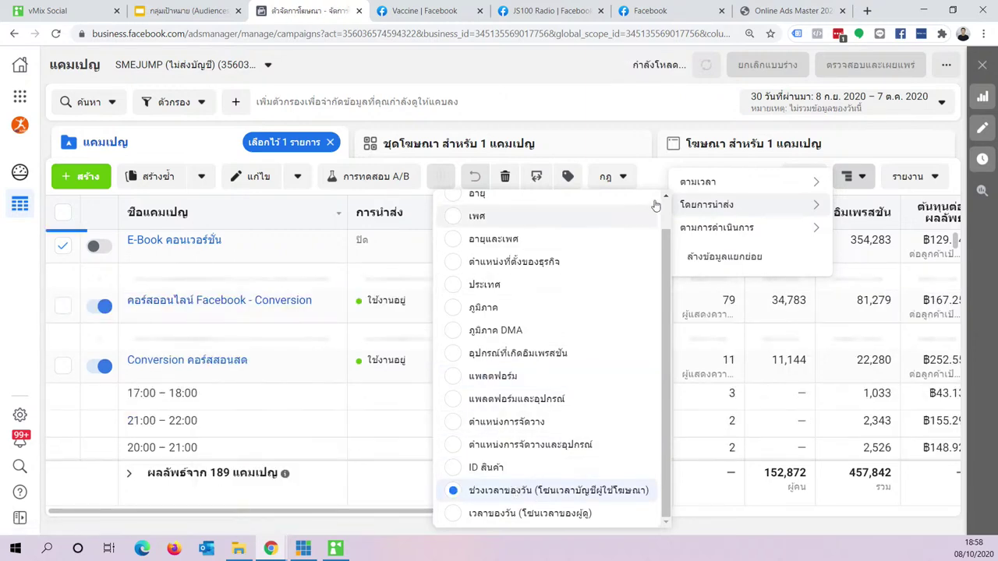
left_click(855, 177)
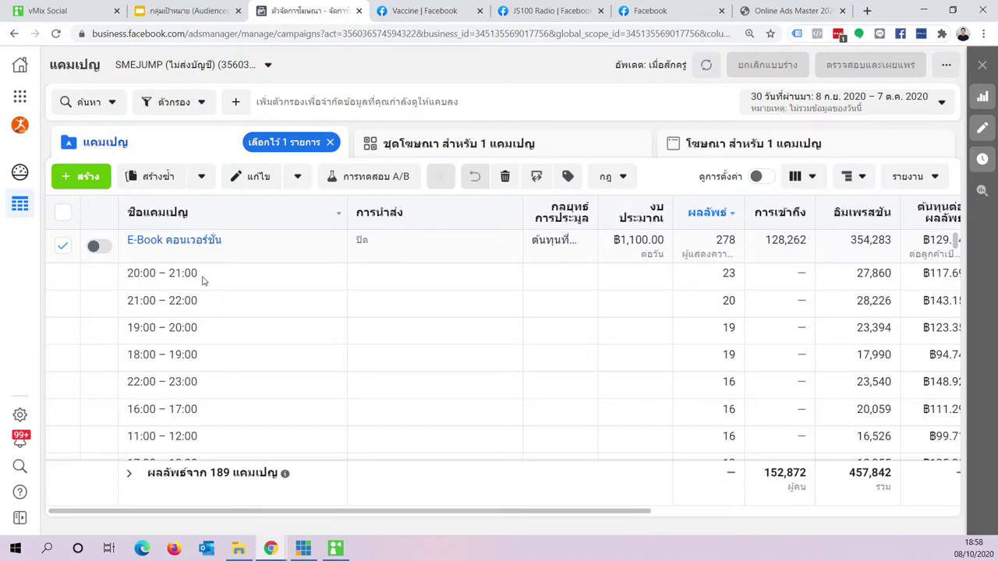
Examine the hourly result rows of the E-Book and Facebook - Conversion campaigns to compare results by time of day.
scroll(223, 357, "down", 5)
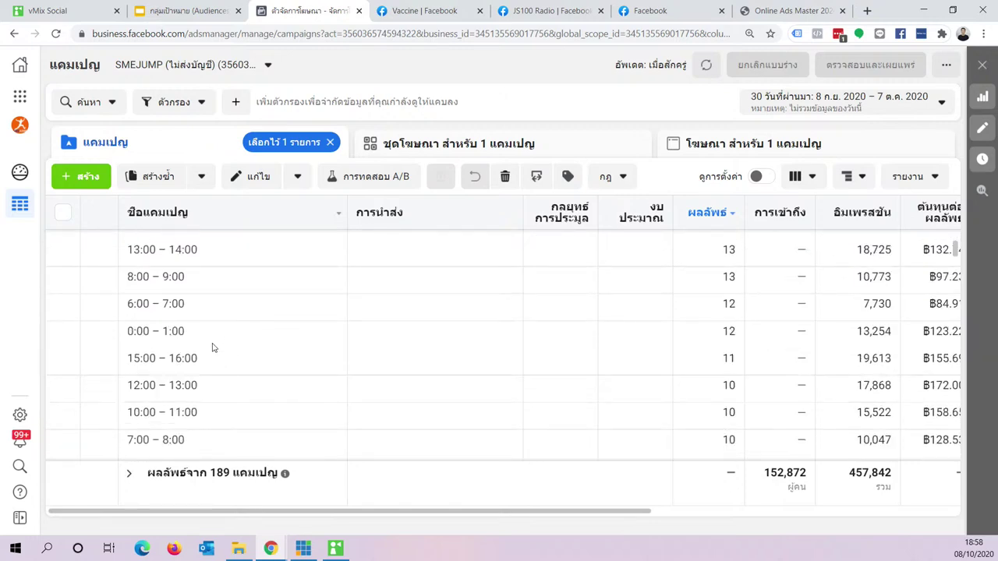
scroll(209, 360, "down", 1)
scroll(209, 360, "down", 3)
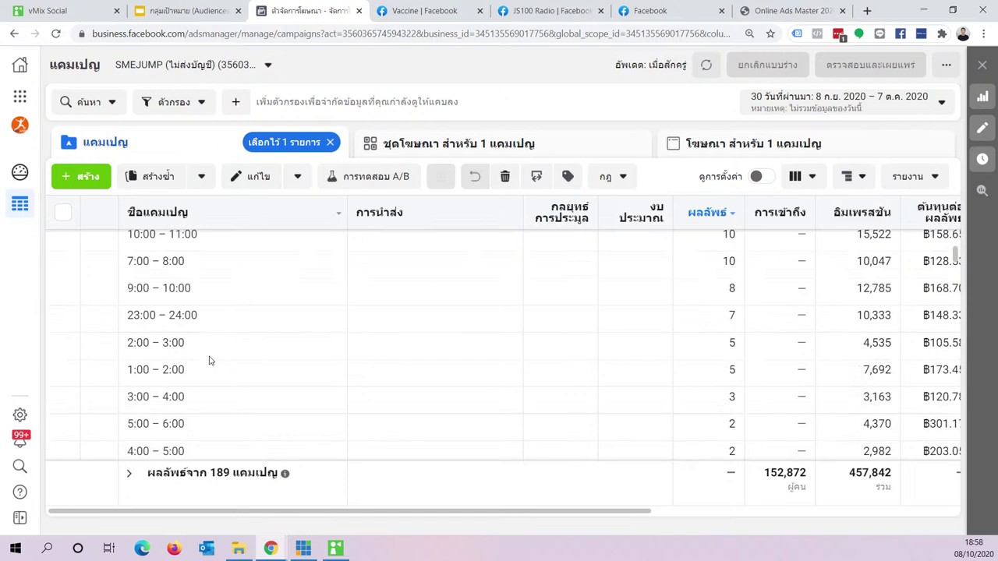
scroll(209, 358, "up", 2)
scroll(199, 353, "up", 1)
scroll(199, 353, "down", 4)
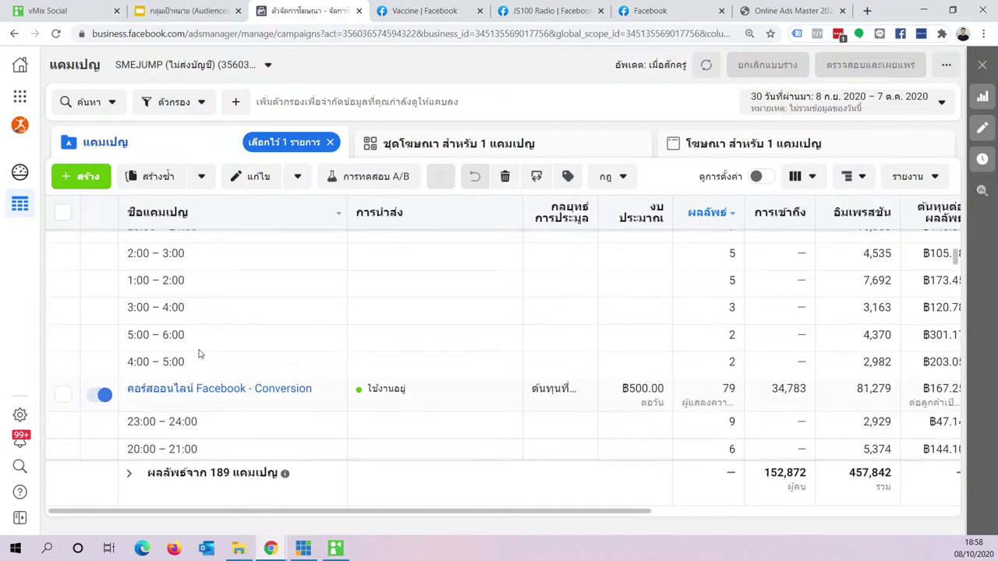
scroll(198, 353, "down", 1)
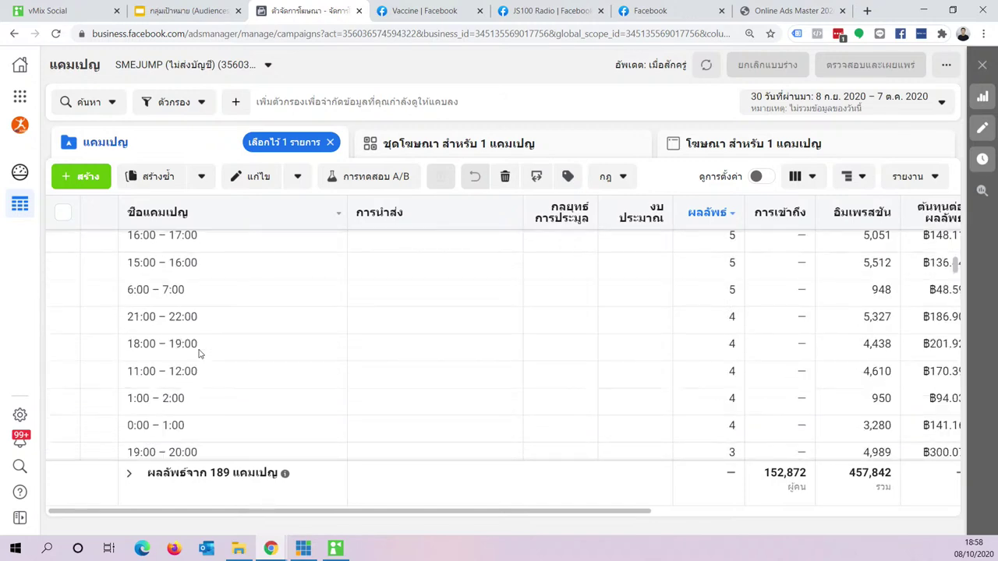
scroll(199, 352, "down", 2)
scroll(200, 354, "up", 5)
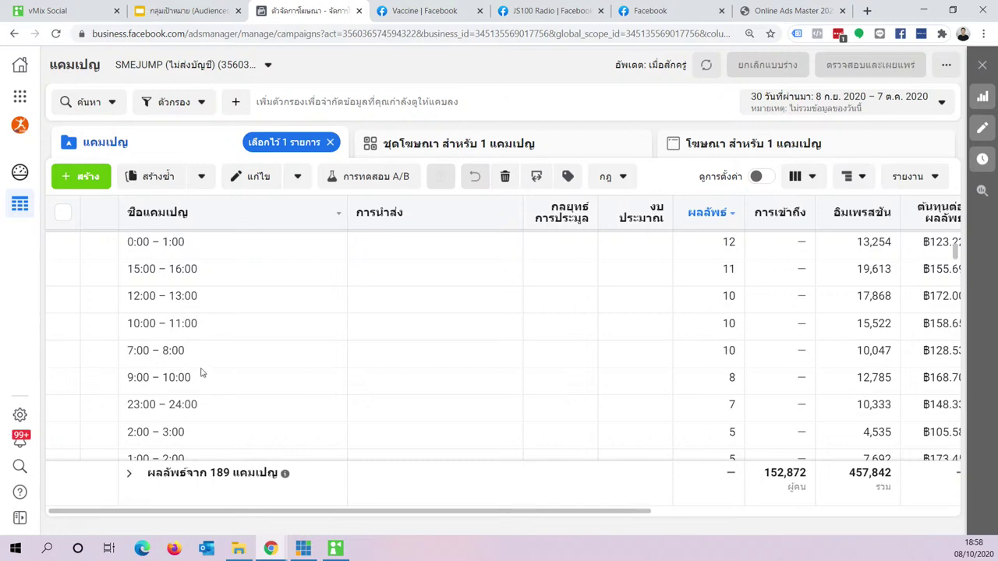
scroll(204, 386, "up", 1)
scroll(207, 395, "up", 1)
scroll(207, 395, "up", 2)
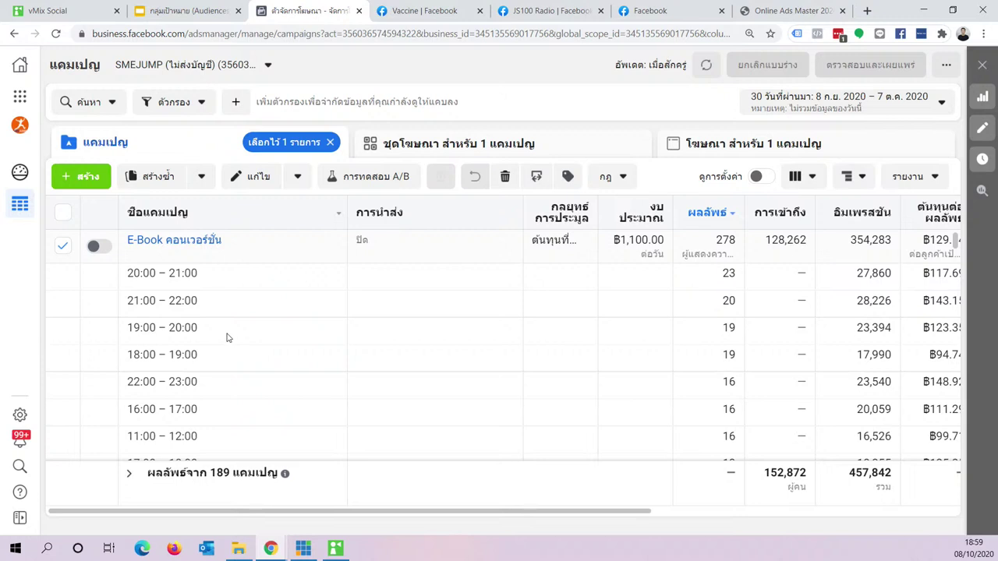
Clear the breakdown from the campaign report.
left_click(853, 176)
mouse_move(768, 205)
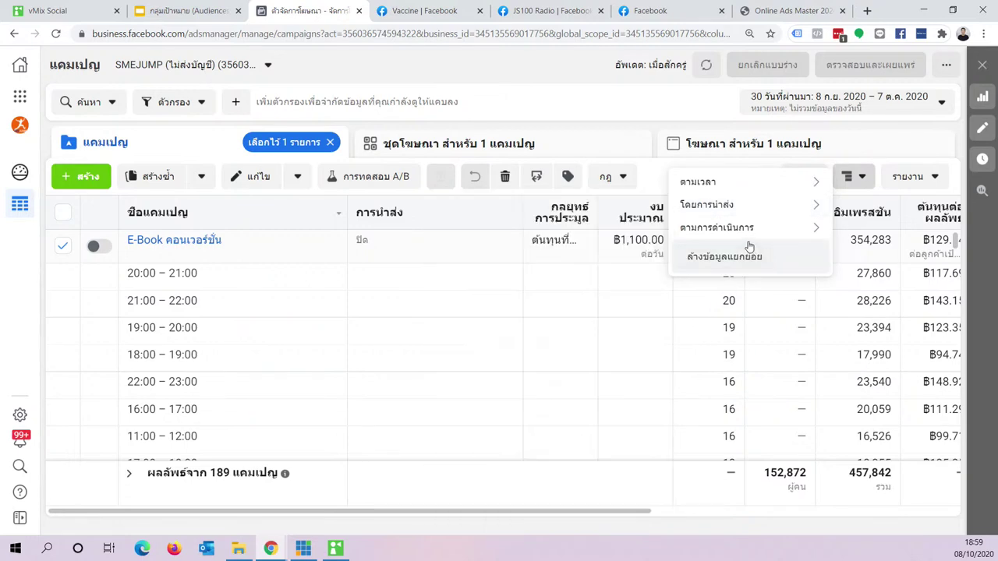
mouse_move(732, 238)
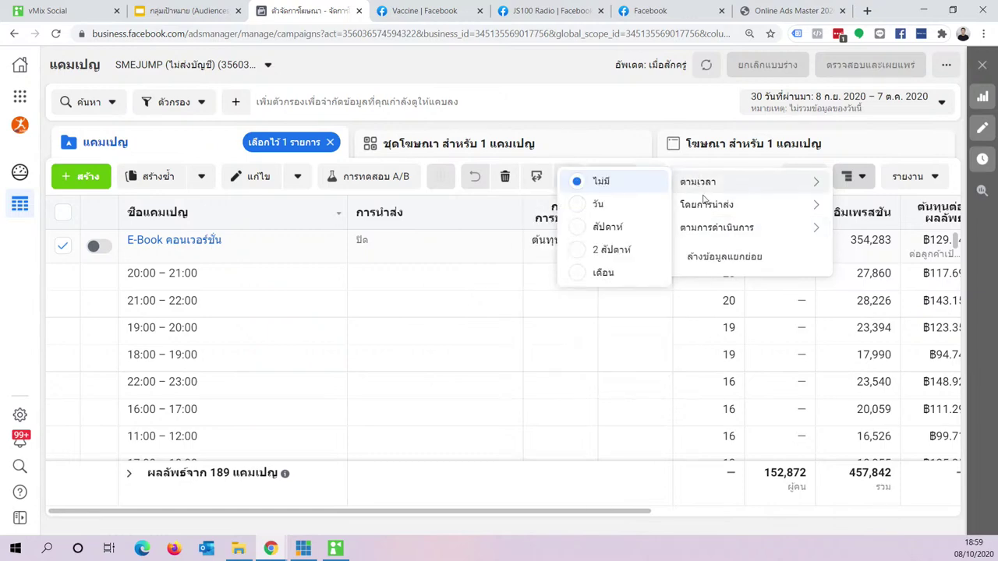
left_click(736, 264)
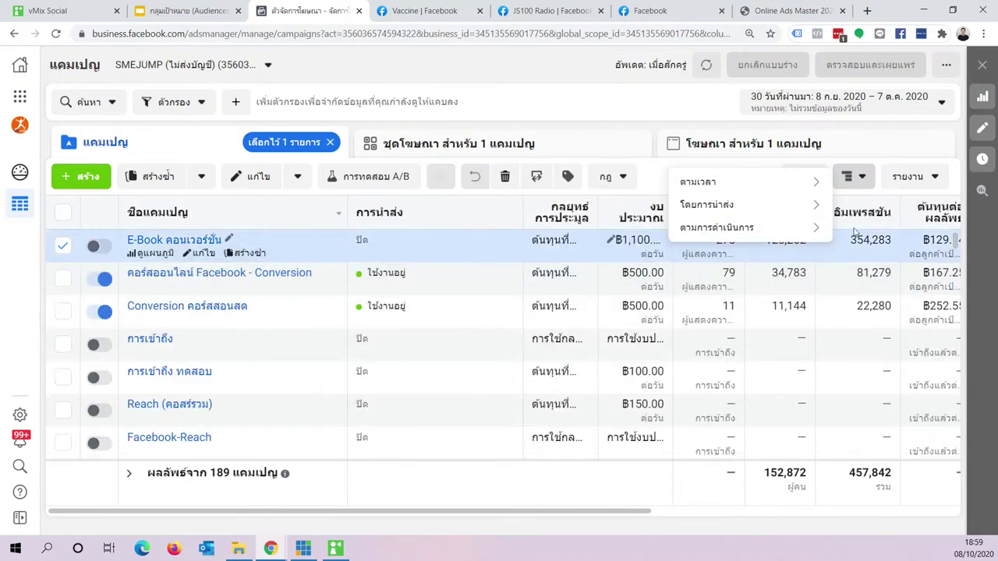